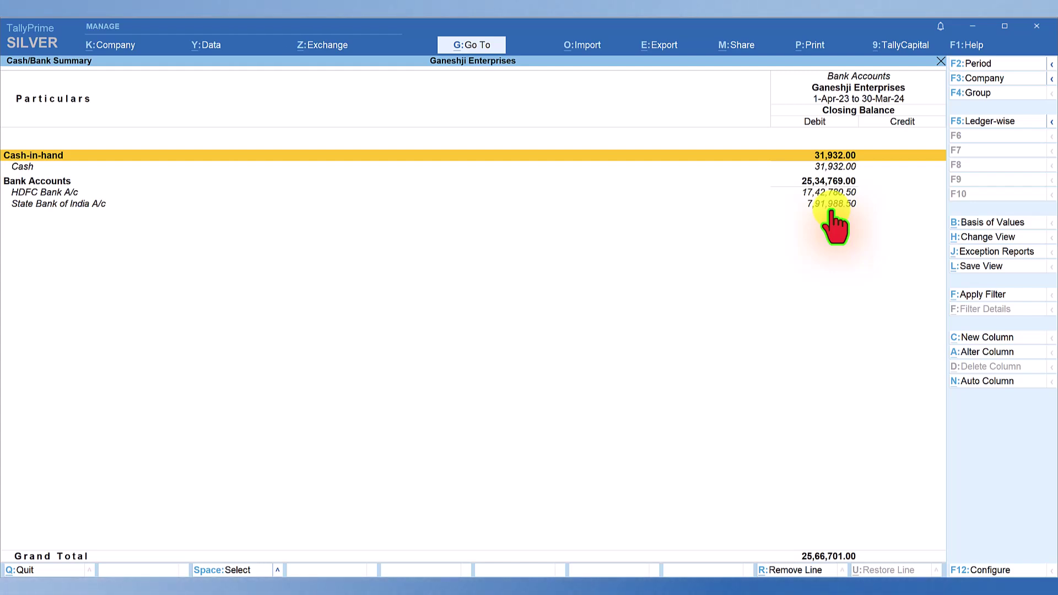
- Return to the Gateway of Tally and open the Cash/Bank Book report
{"action": "key", "text": "Escape"}
{"action": "key", "text": "Escape"}
{"action": "key", "text": "Escape"}
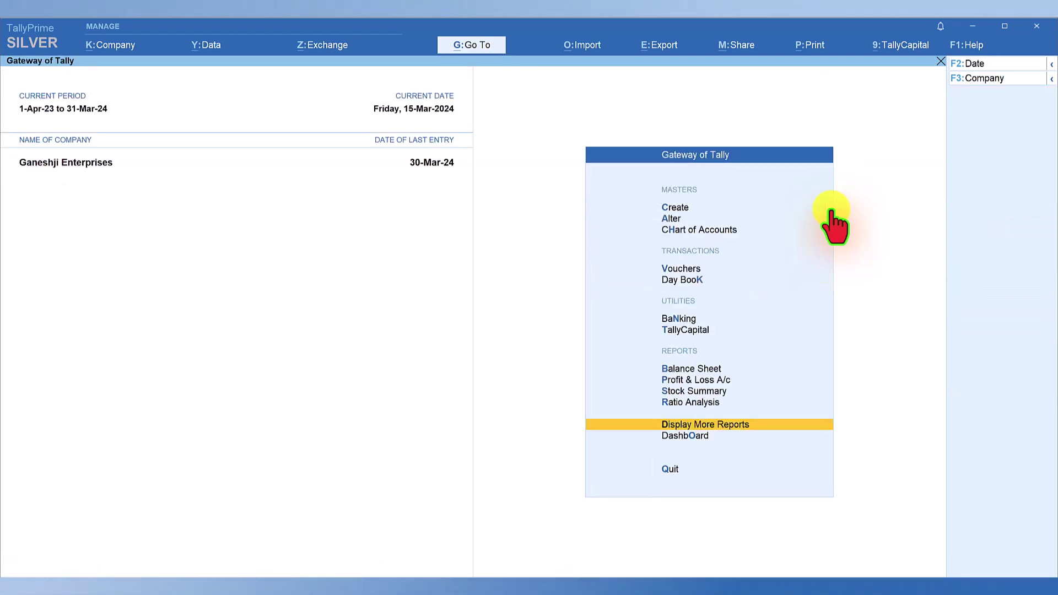
{"action": "left_click", "coordinate": [479, 46]}
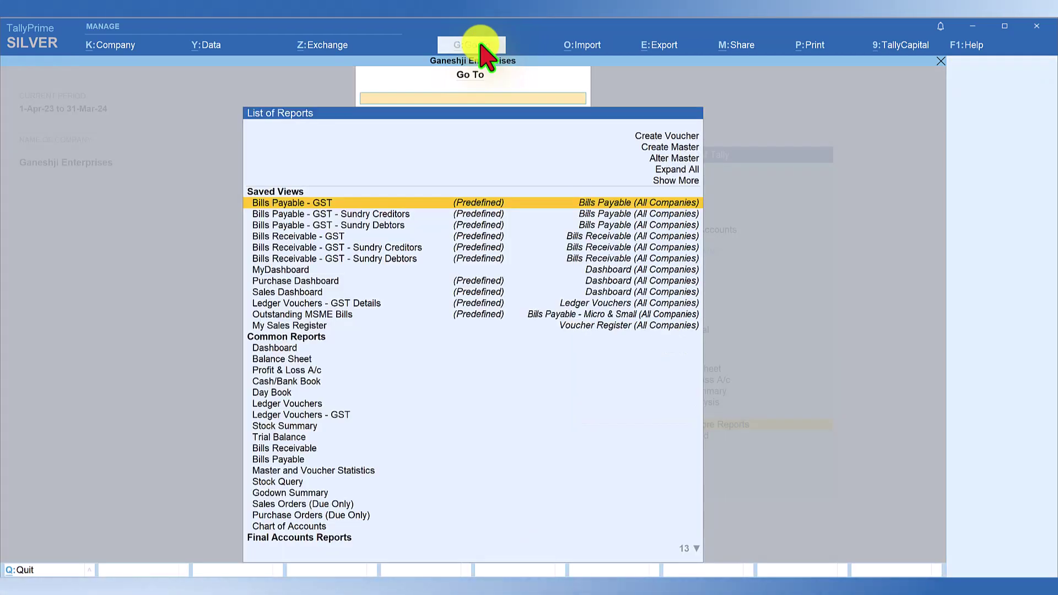
{"action": "type", "text": "Cash"}
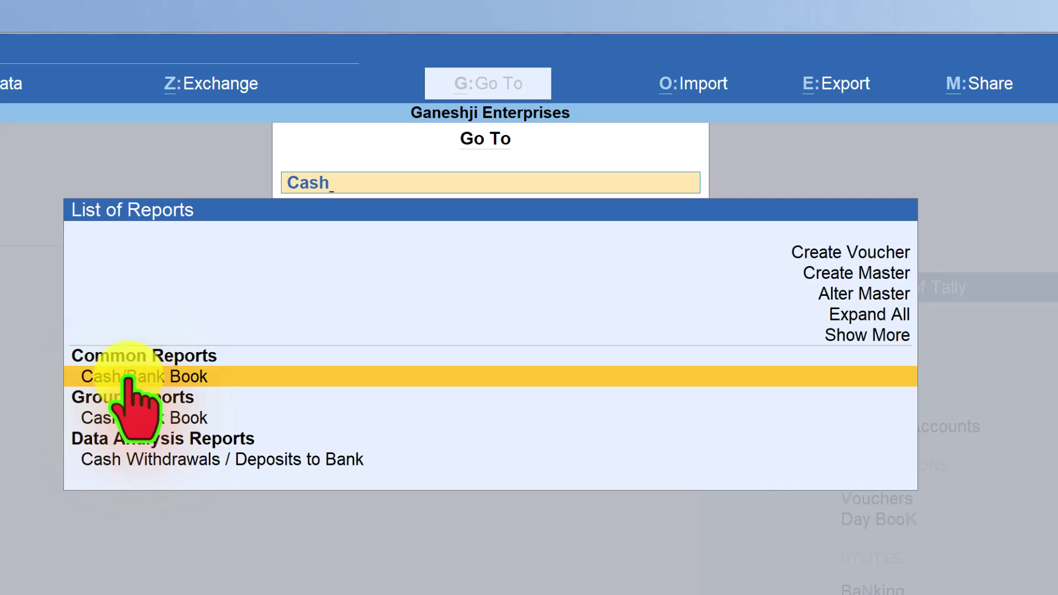
{"action": "left_click", "coordinate": [128, 379]}
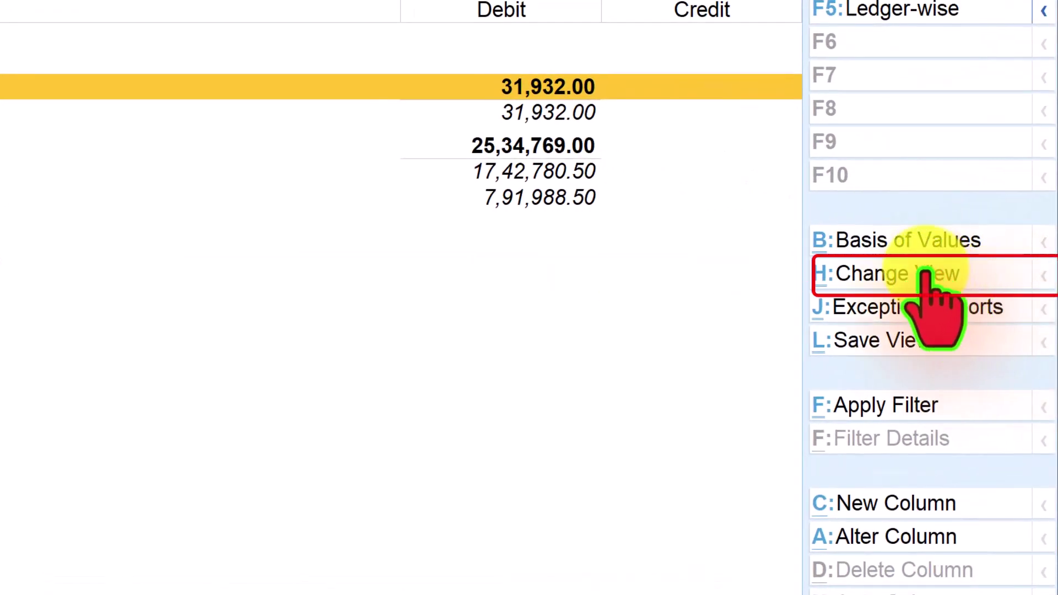
- View the Cash/Bank Opening Summary related to the Cash/Bank Book
{"action": "left_click", "coordinate": [930, 273]}
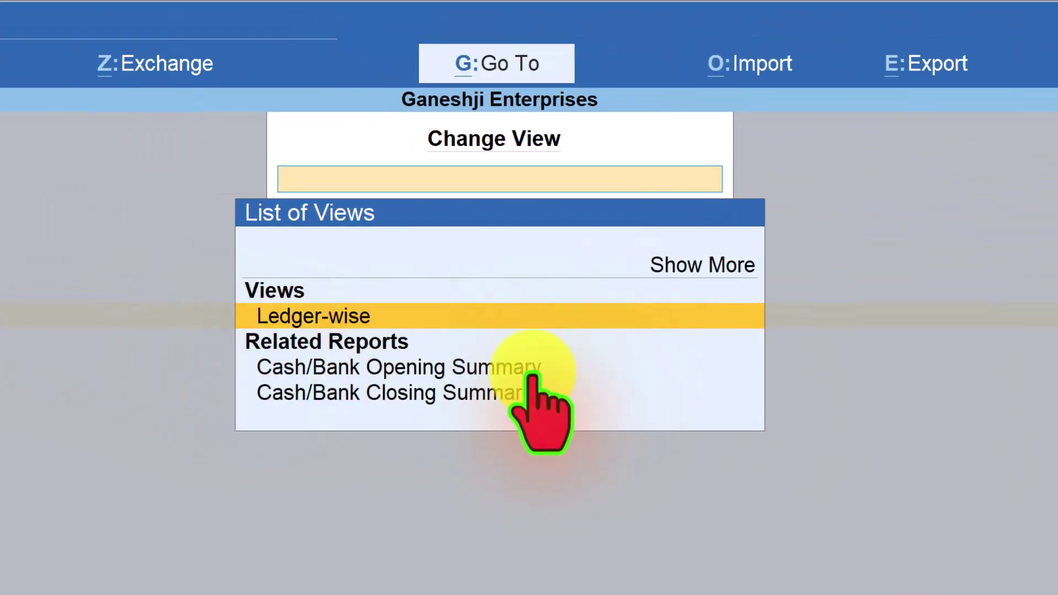
{"action": "left_click", "coordinate": [477, 368]}
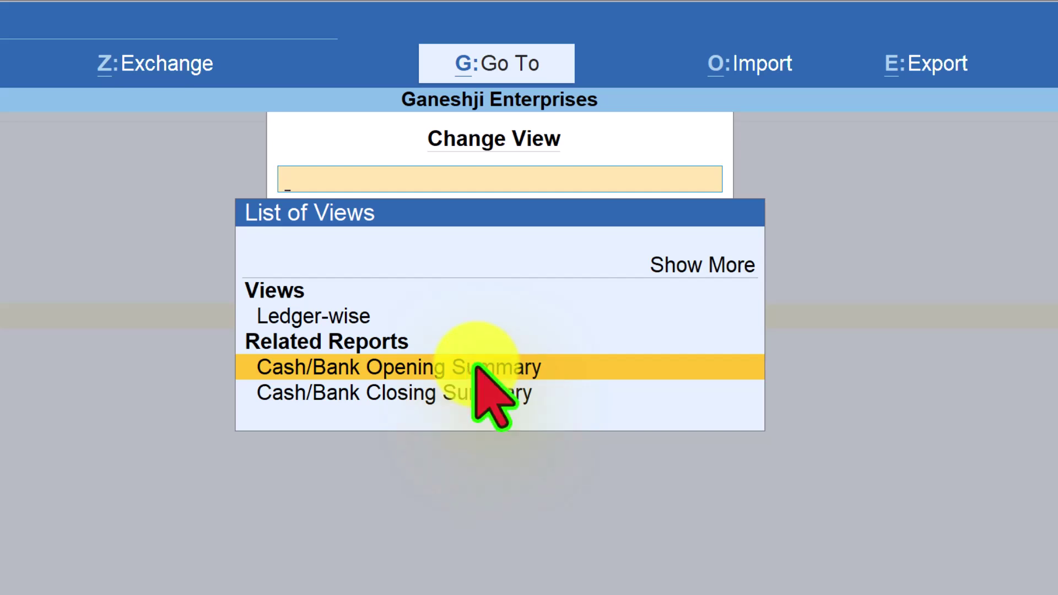
{"action": "left_click", "coordinate": [477, 368]}
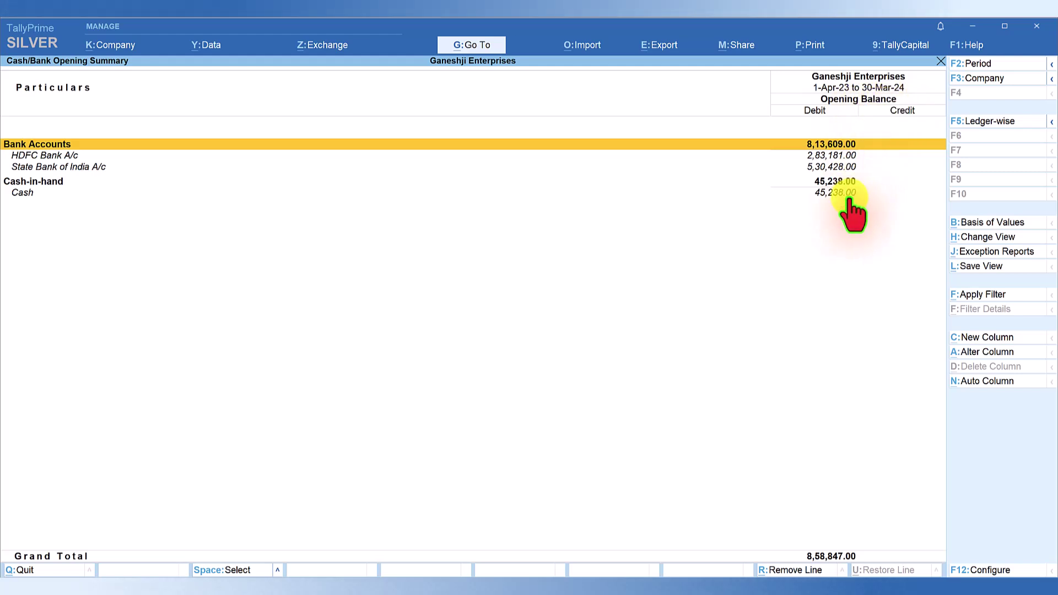
- Leave the opening summary and switch to the Cash/Bank Closing Summary
{"action": "key", "text": "Escape"}
{"action": "left_click", "coordinate": [986, 236]}
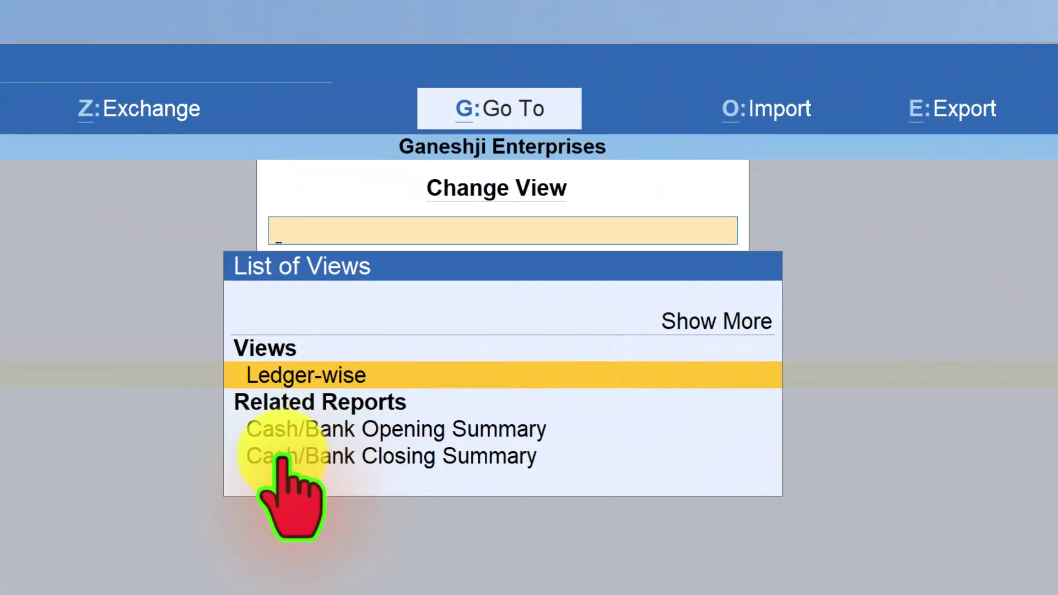
{"action": "left_click", "coordinate": [435, 456]}
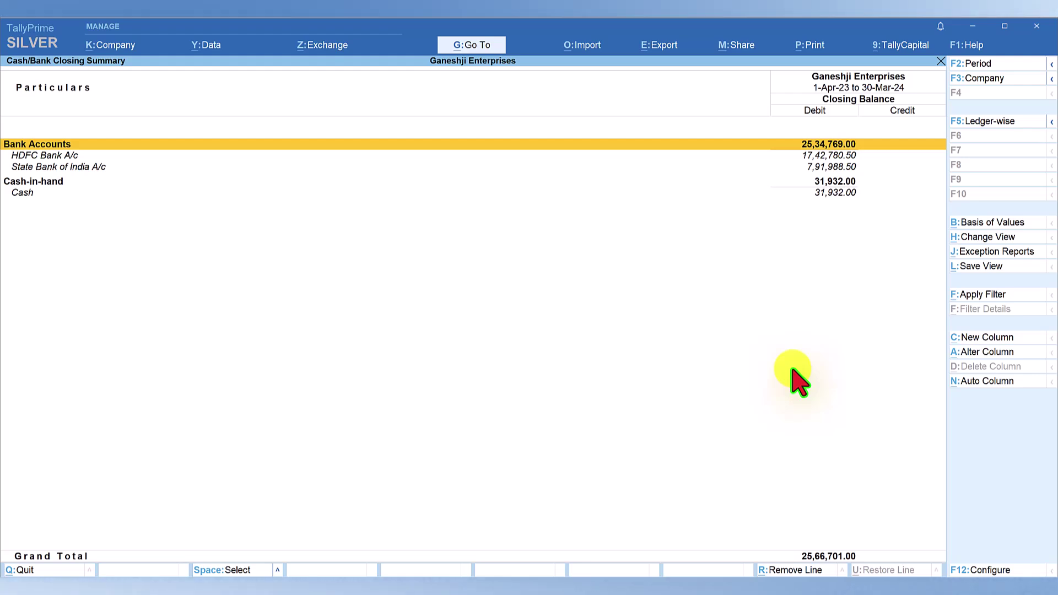
- Open the monthly summary of the Cash ledger from the Cash-in-hand group
{"action": "key", "text": "Down"}
{"action": "key", "text": "Down"}
{"action": "key", "text": "Down"}
{"action": "key", "text": "Down"}
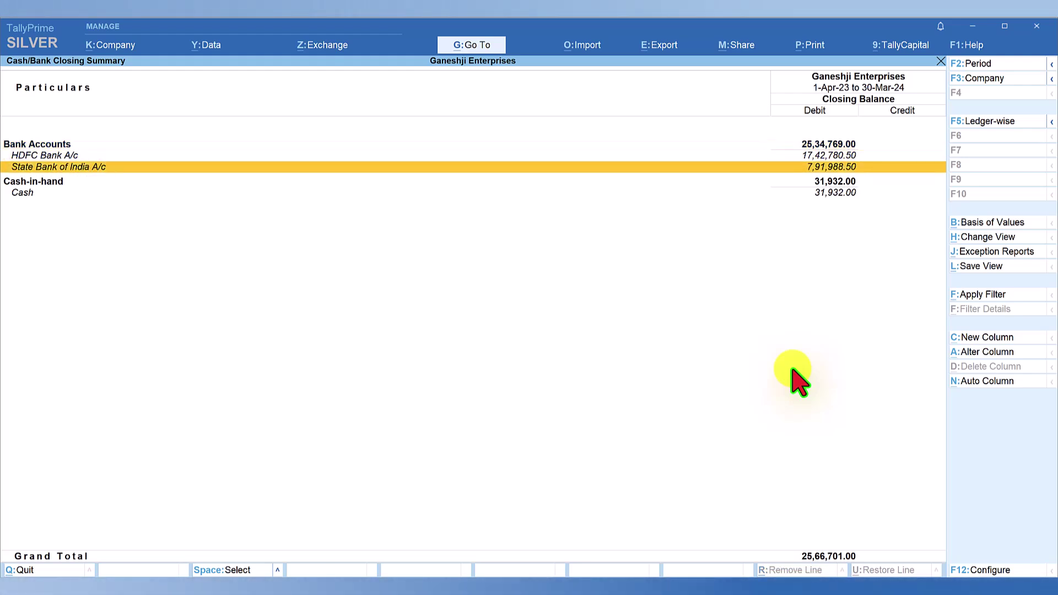
{"action": "key", "text": "Return"}
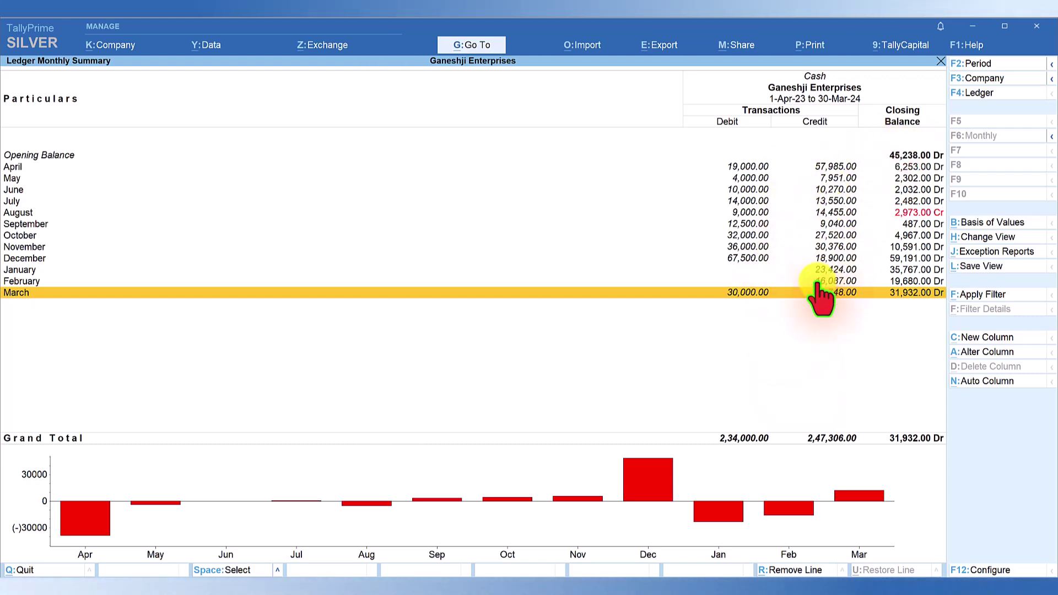
- Select August and set Show Negative balance only to Yes for the Cash ledger's monthly summary
{"action": "left_click", "coordinate": [832, 214]}
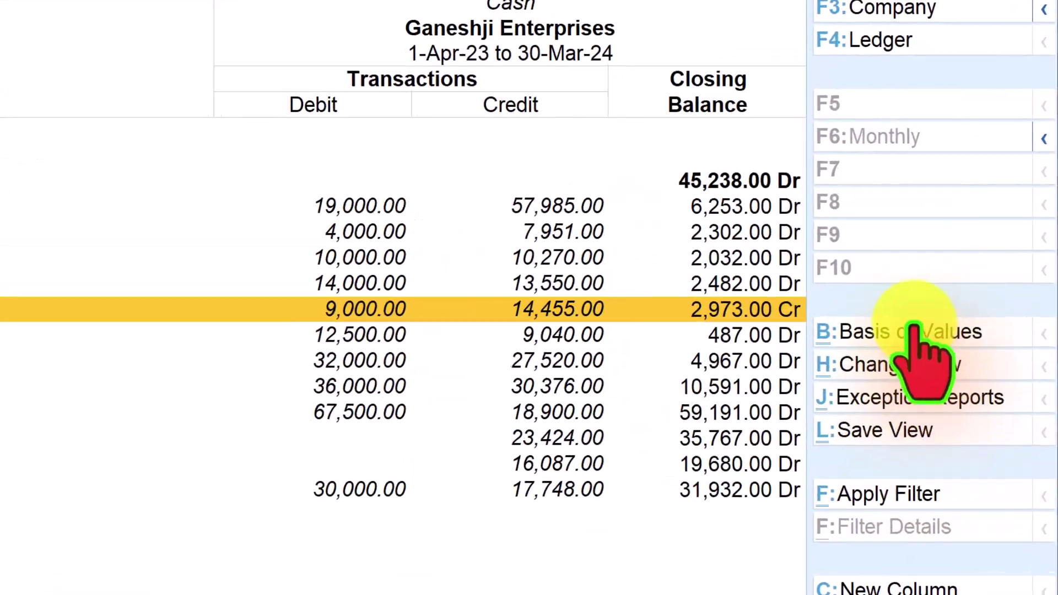
{"action": "left_click", "coordinate": [915, 334]}
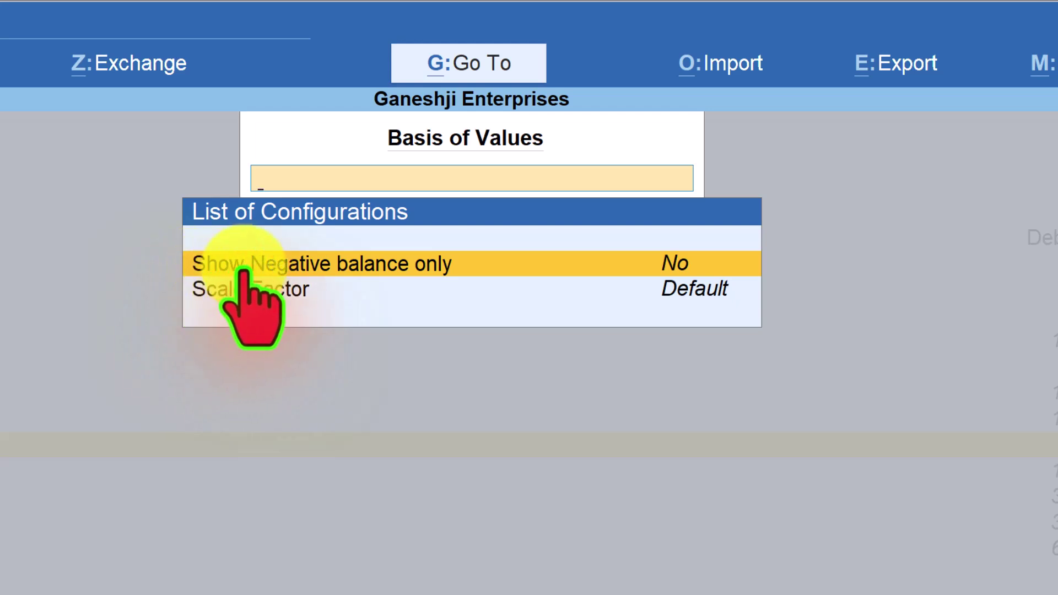
{"action": "left_click", "coordinate": [412, 265]}
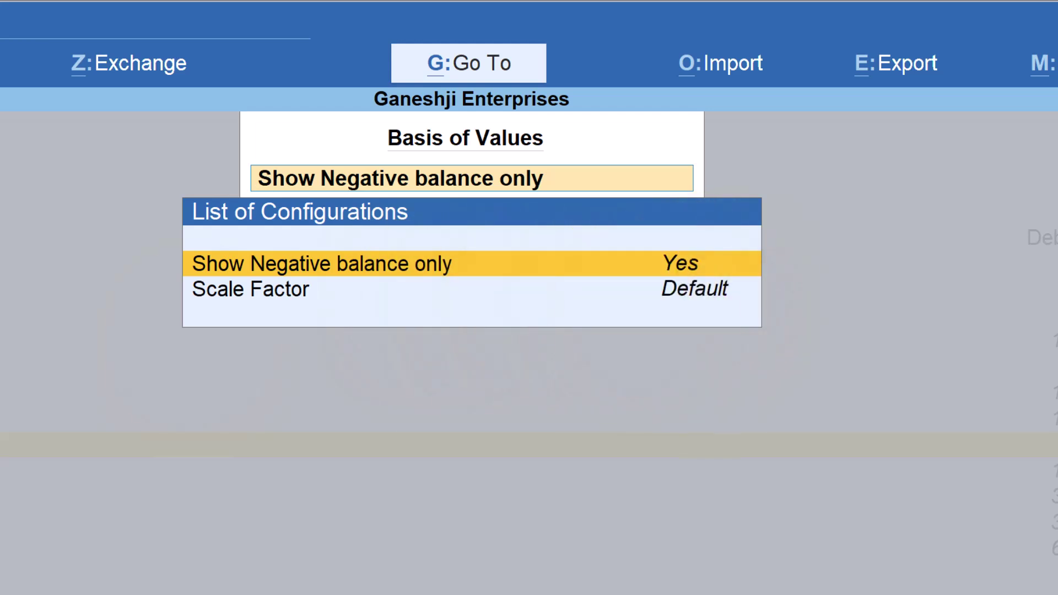
{"action": "key", "text": "ctrl+a"}
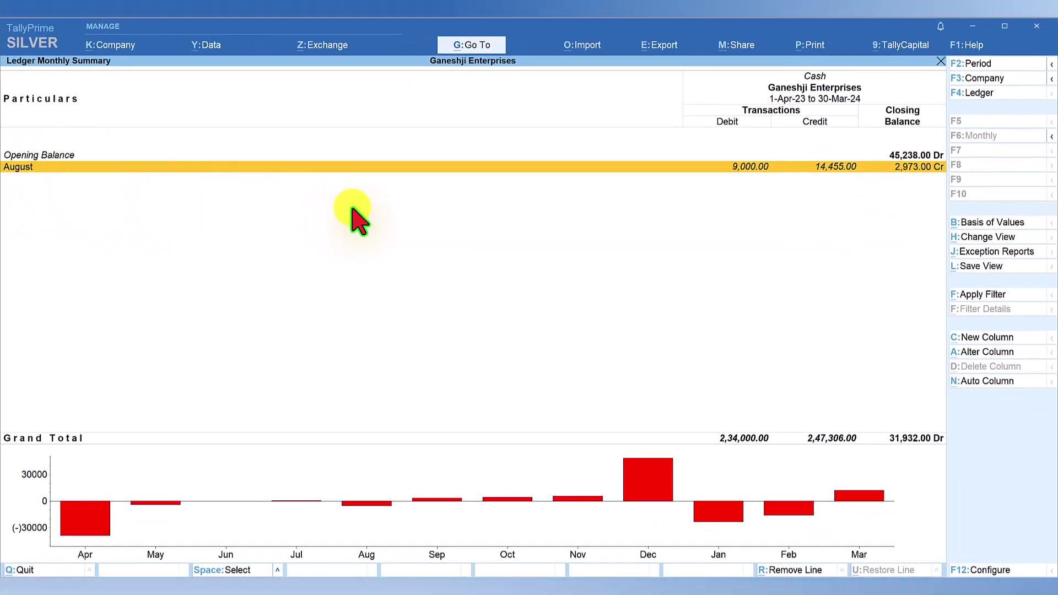
- Open the Cash ledger's August vouchers and change the view to Daily Breakup
{"action": "left_click", "coordinate": [819, 174]}
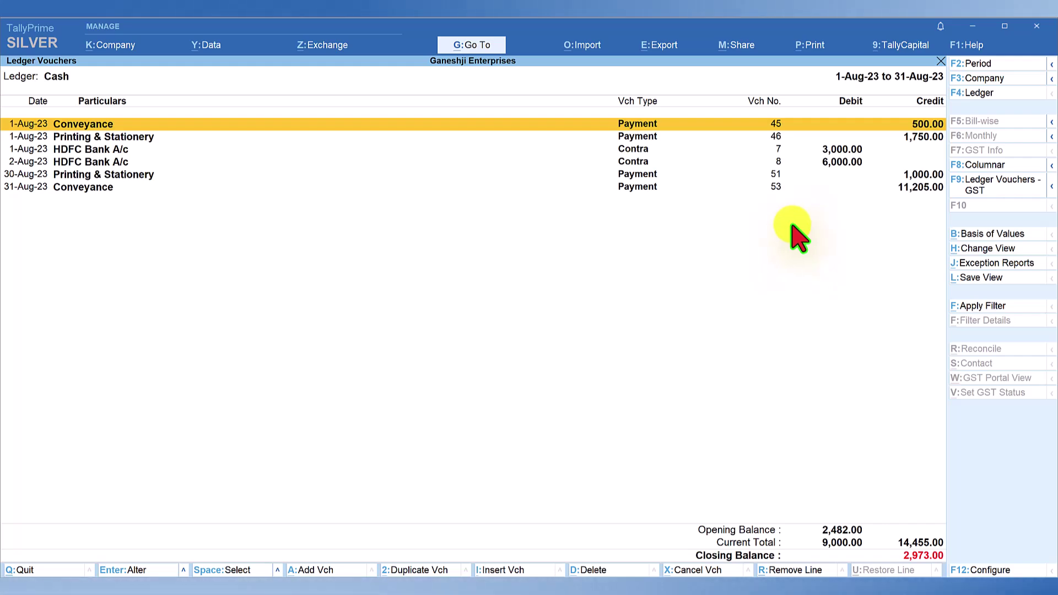
{"action": "left_click", "coordinate": [1039, 246]}
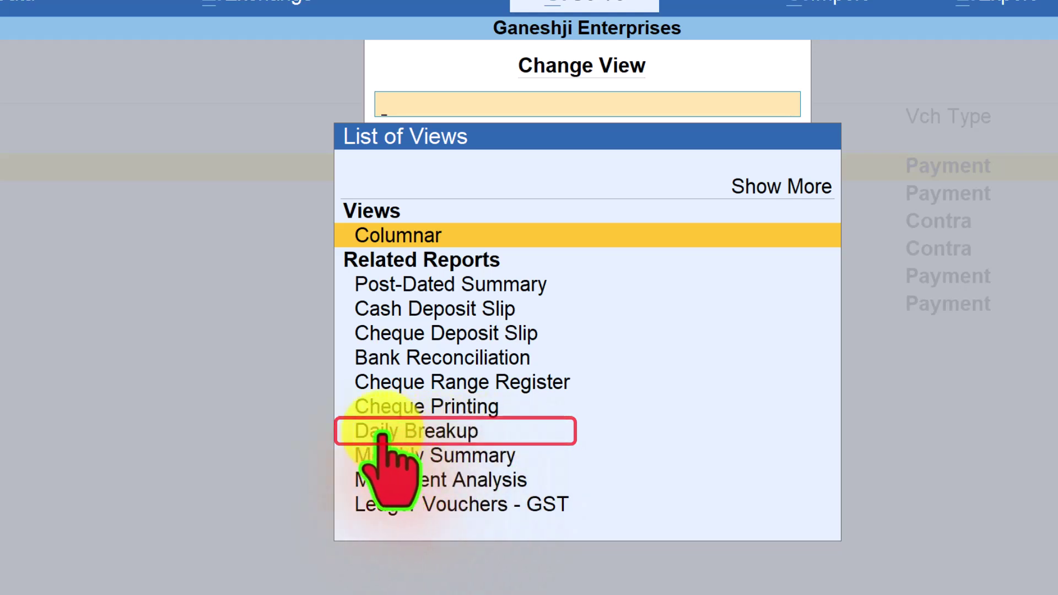
{"action": "left_click", "coordinate": [458, 432]}
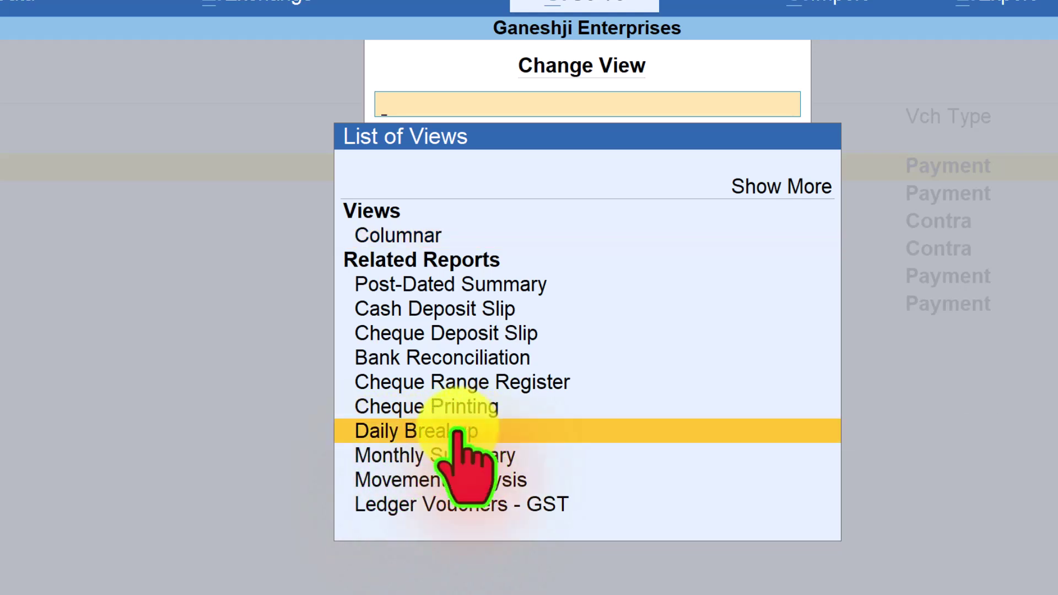
{"action": "left_click", "coordinate": [458, 432]}
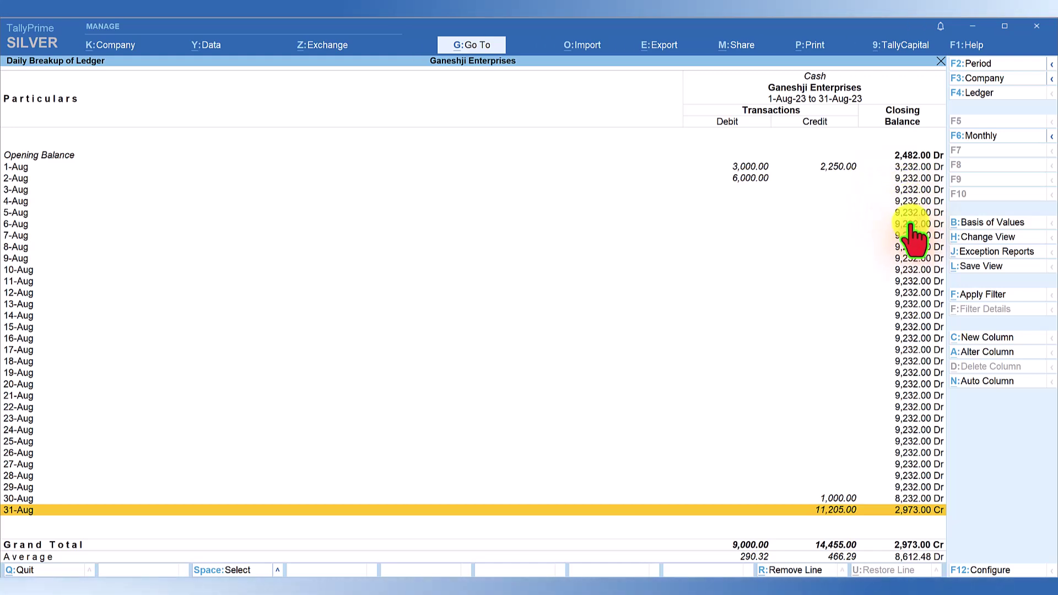
- Check the daily closing balances at the end of August and open the vouchers for 31-Aug
{"action": "key", "text": "Up"}
{"action": "key", "text": "Up"}
{"action": "key", "text": "Up"}
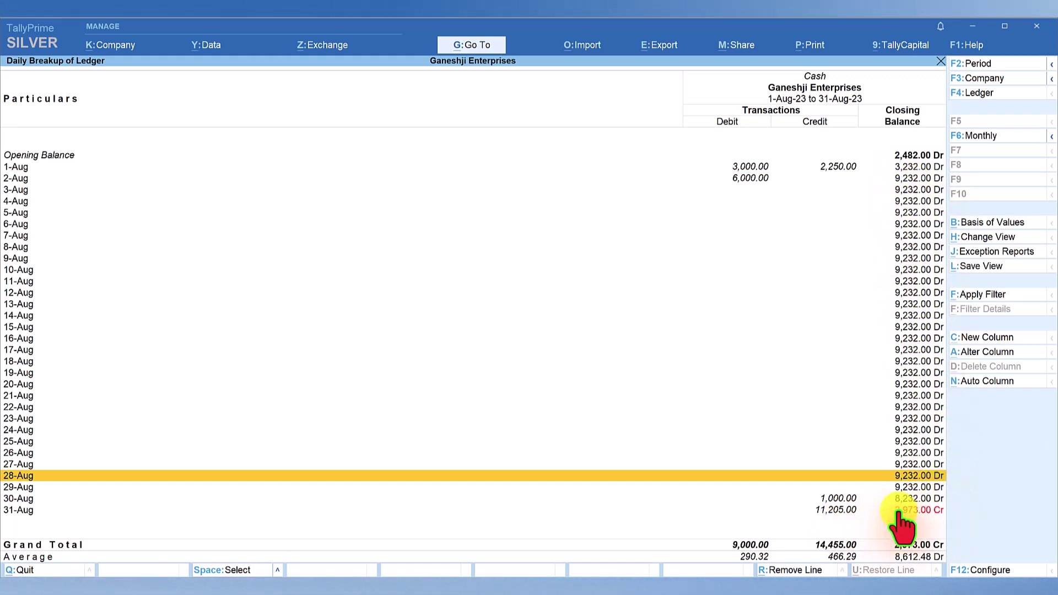
{"action": "left_click", "coordinate": [832, 510]}
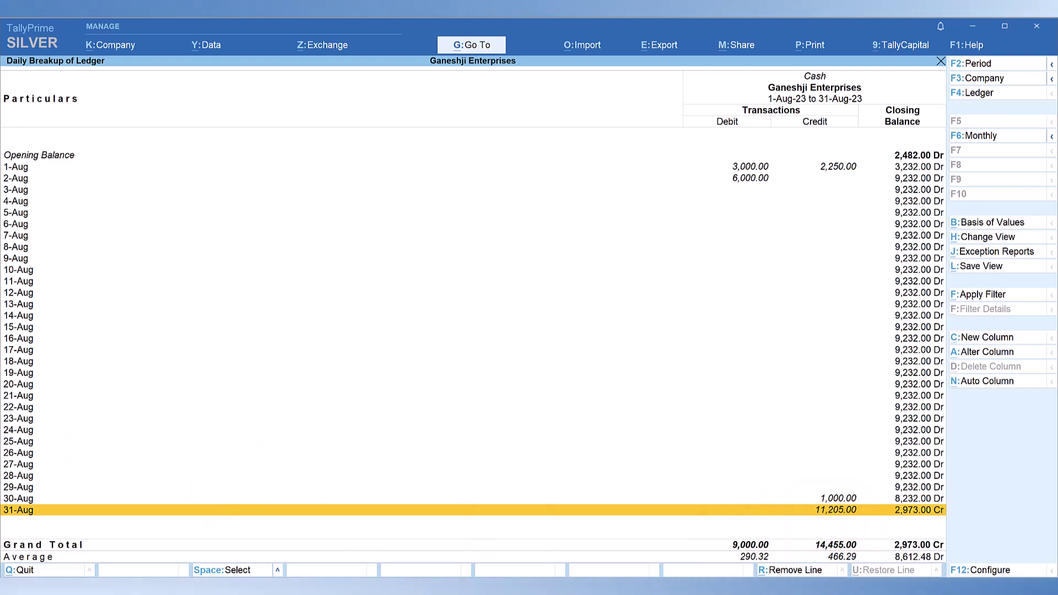
{"action": "key", "text": "Return"}
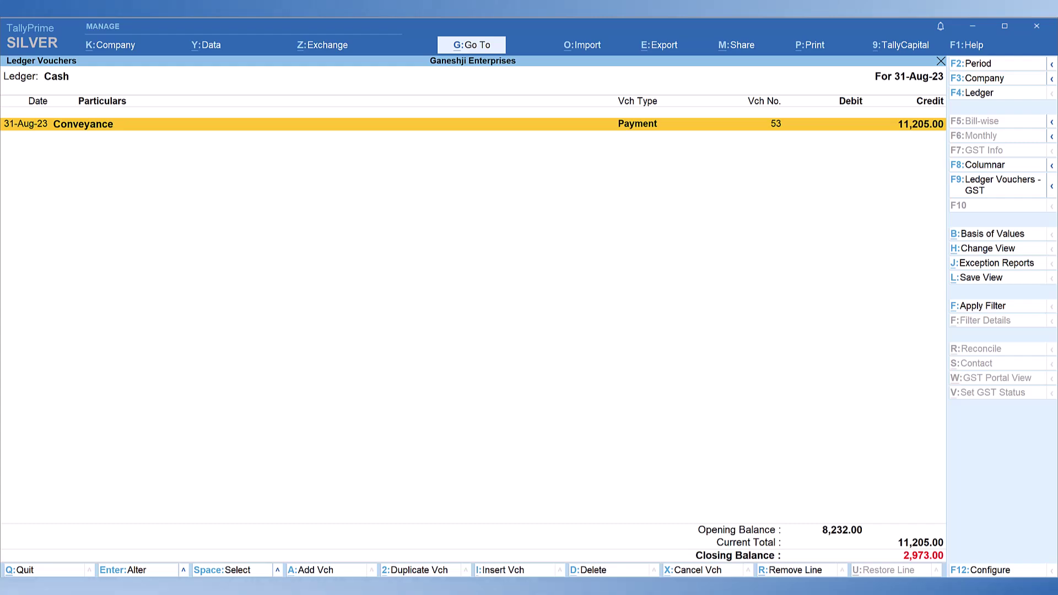
- Go back to the Cash ledger's monthly summary and open the vouchers for July
{"action": "key", "text": "Escape"}
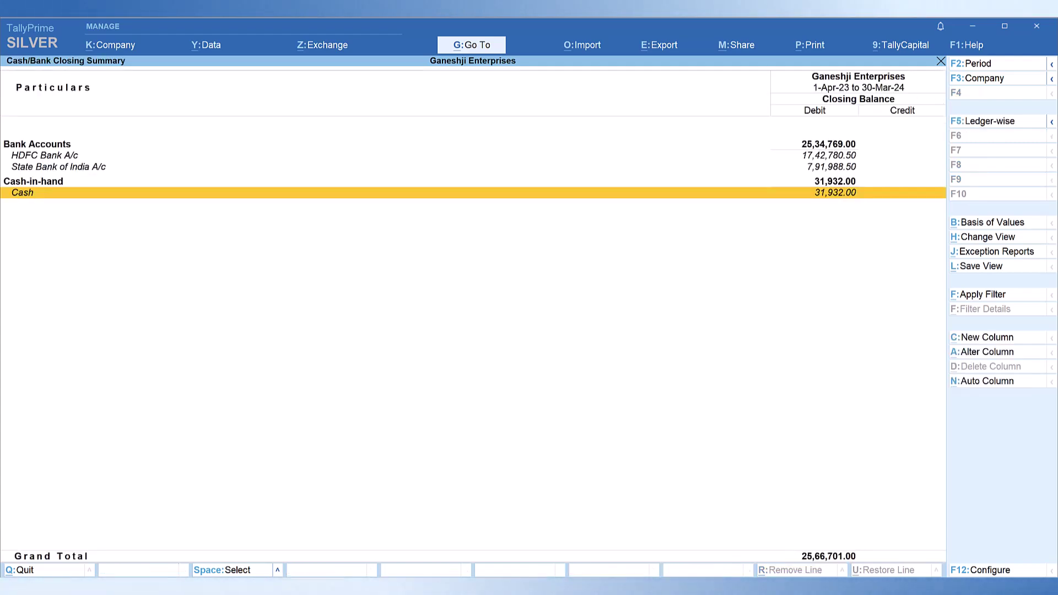
{"action": "key", "text": "Return"}
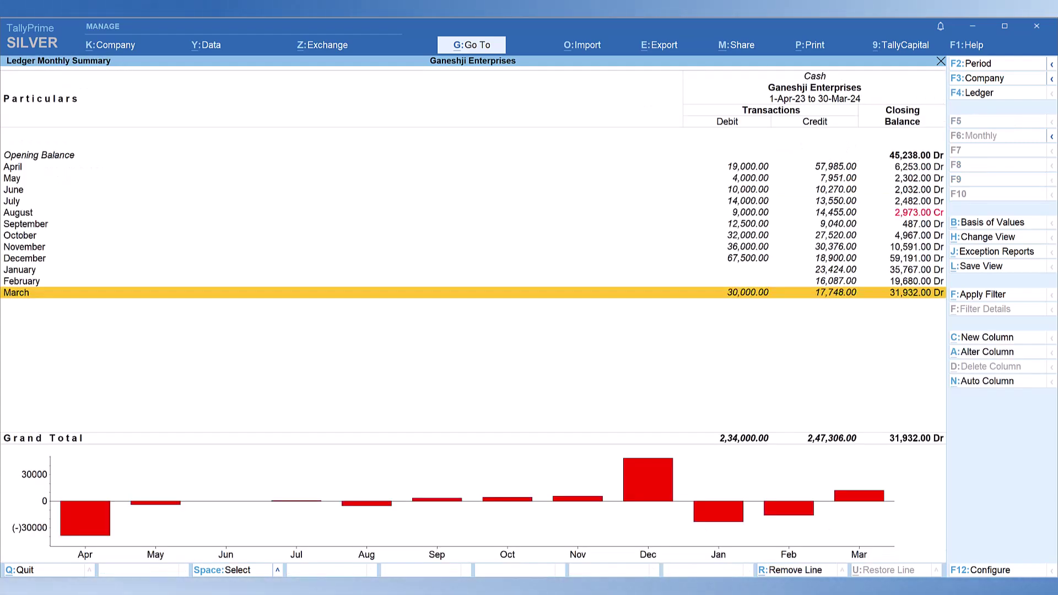
{"action": "left_click", "coordinate": [840, 201]}
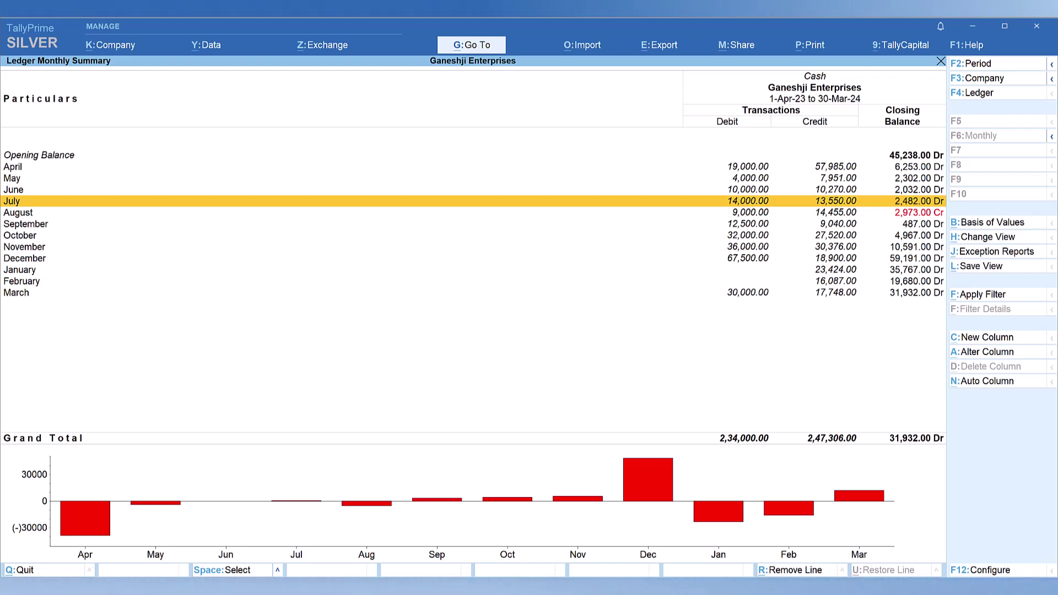
{"action": "key", "text": "Return"}
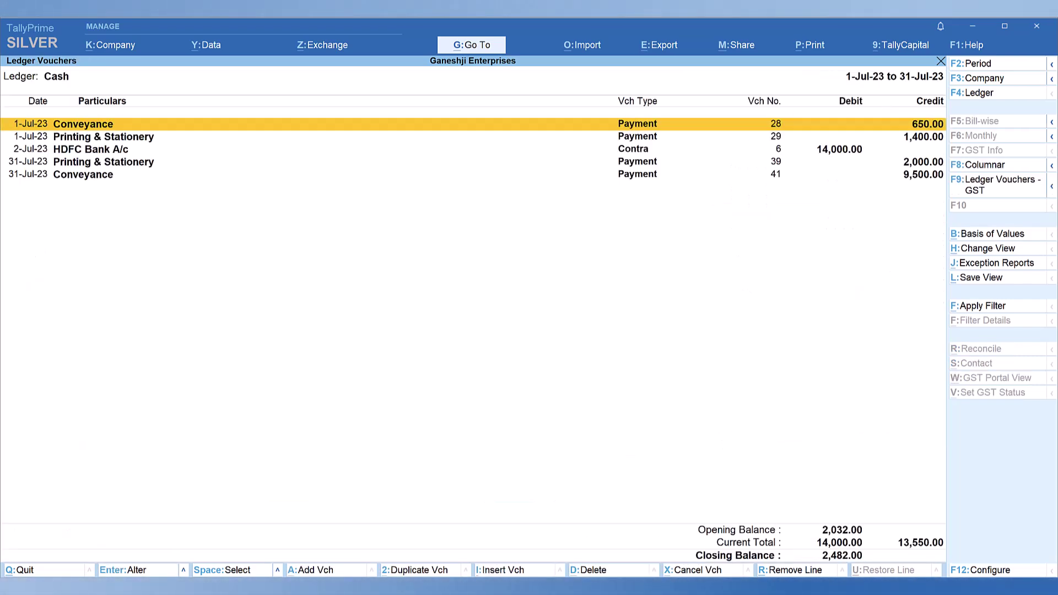
- Change the Cash ledger voucher period to 1-Apr-23 to 30-Mar-24 and switch the view to Daily Breakup
{"action": "key", "text": "F2"}
{"action": "key", "text": "BackSpace"}
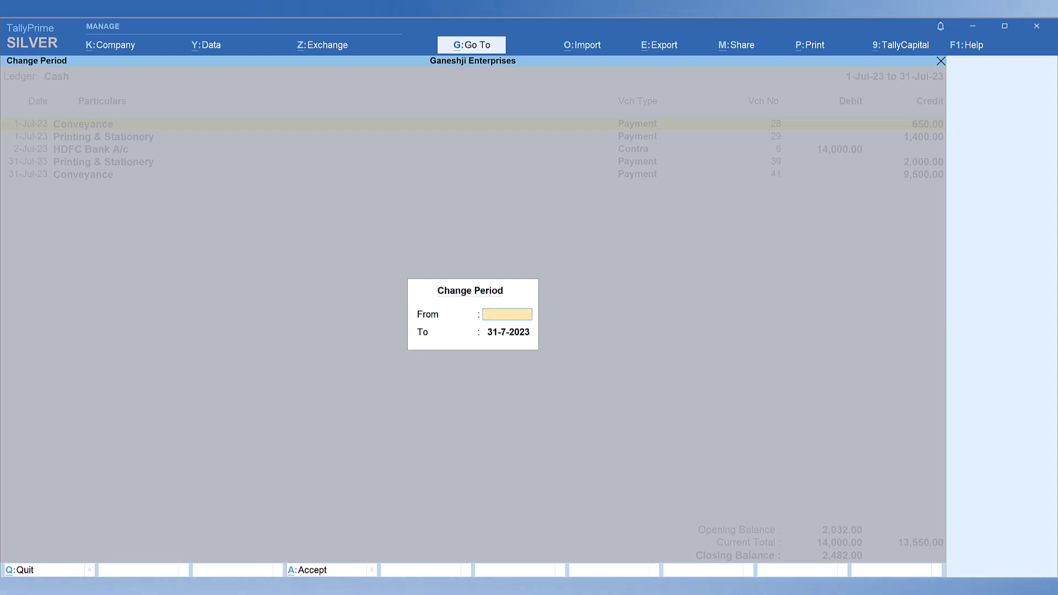
{"action": "type", "text": "30-3"}
{"action": "key", "text": "Return"}
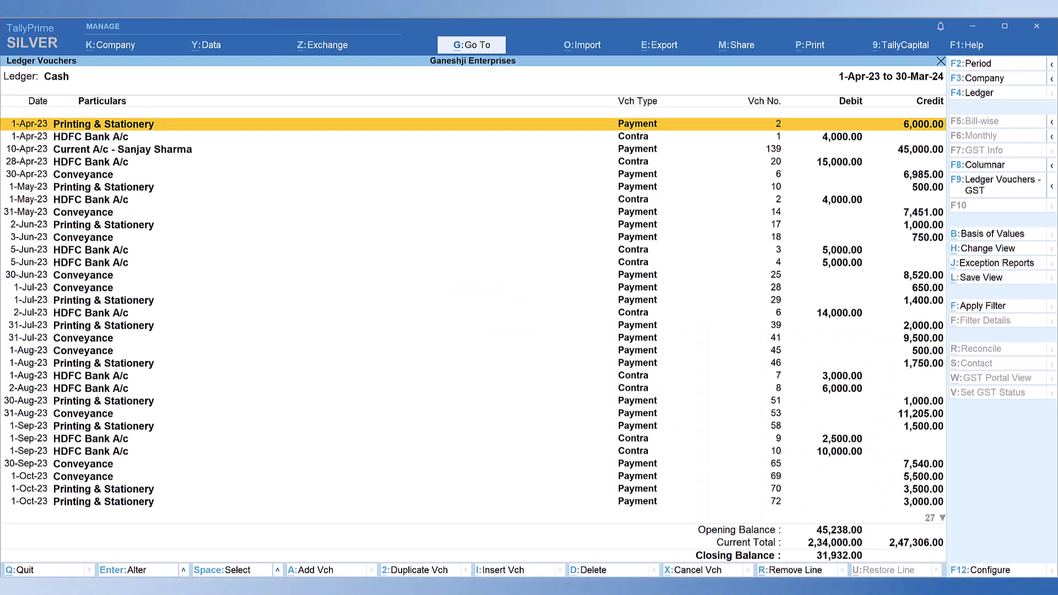
{"action": "left_click", "coordinate": [1008, 249]}
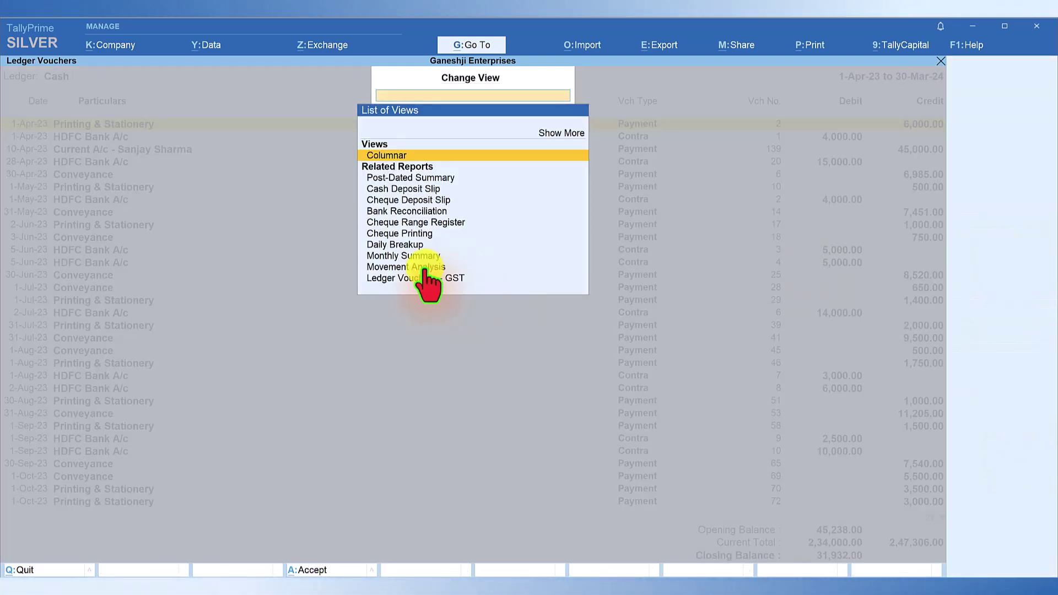
{"action": "left_click", "coordinate": [401, 245]}
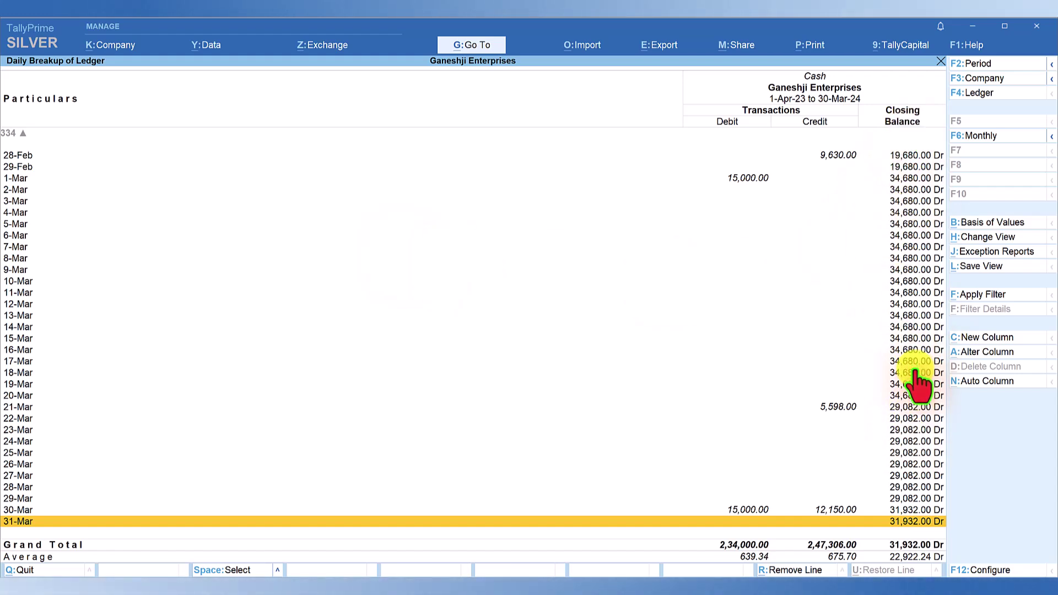
- Set Show Negative balance only to Yes for the full-period daily breakup and select the 1-Jul row
{"action": "left_click", "coordinate": [988, 222]}
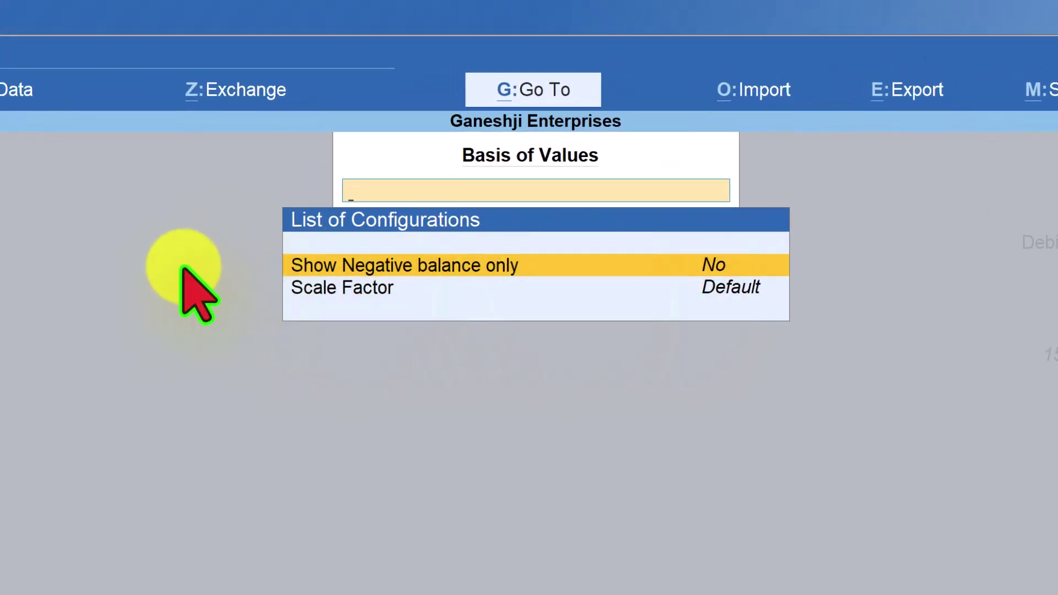
{"action": "left_click", "coordinate": [633, 267]}
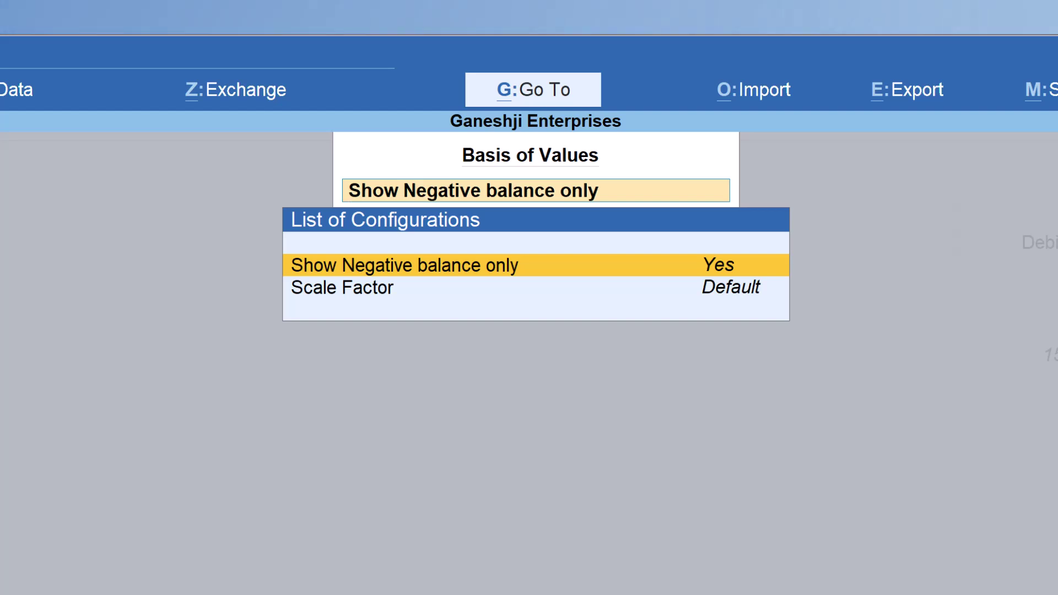
{"action": "key", "text": "ctrl+a"}
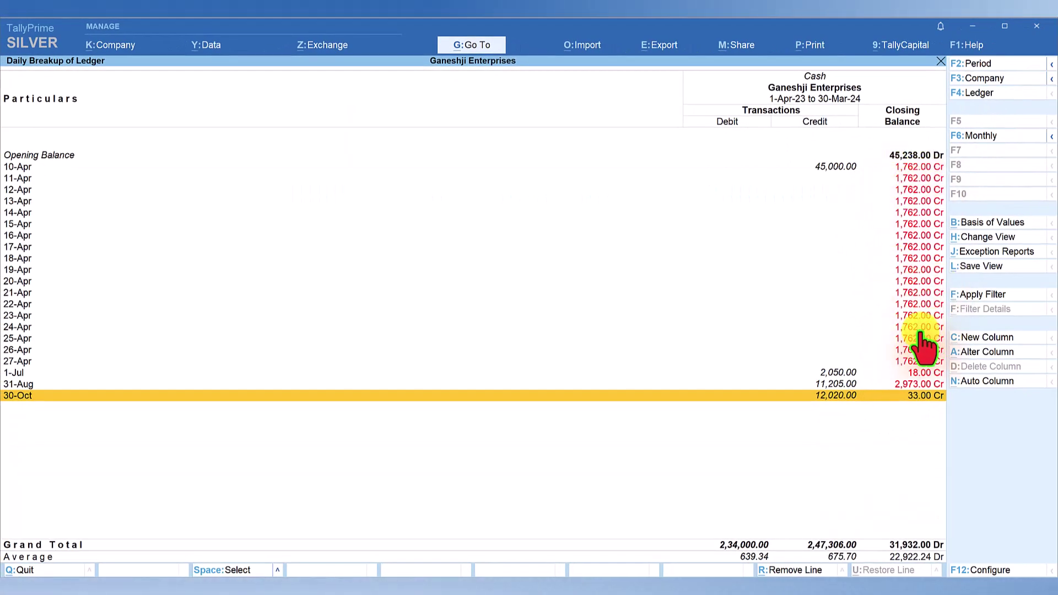
{"action": "left_click", "coordinate": [884, 339]}
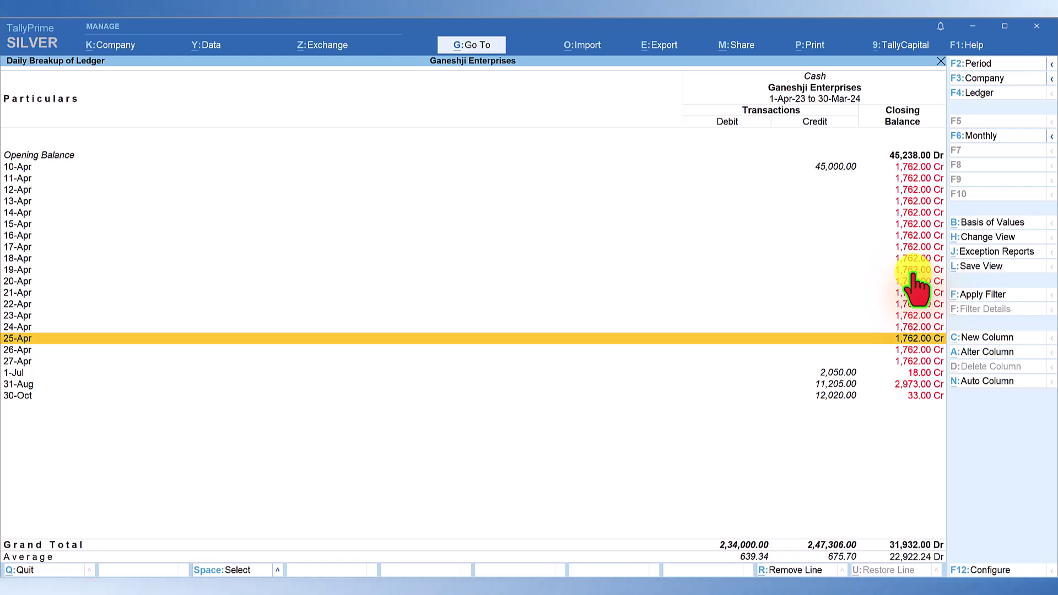
{"action": "left_click", "coordinate": [19, 374]}
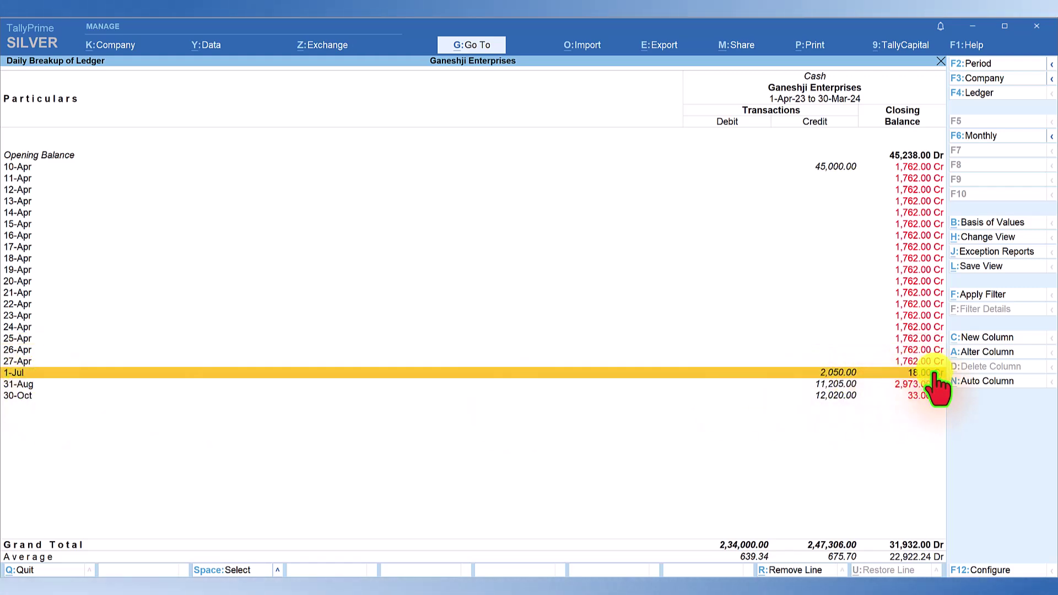
- Check the negative closing balances for 31-Aug and 30-Oct in the daily breakup and return to the Cash ledger vouchers
{"action": "left_click", "coordinate": [21, 384]}
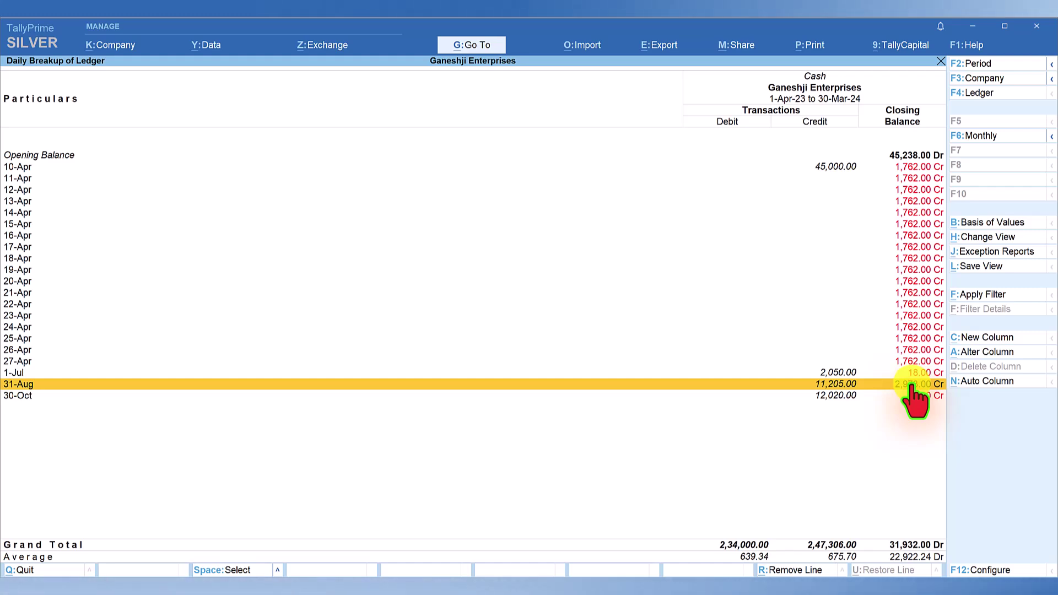
{"action": "left_click", "coordinate": [24, 394]}
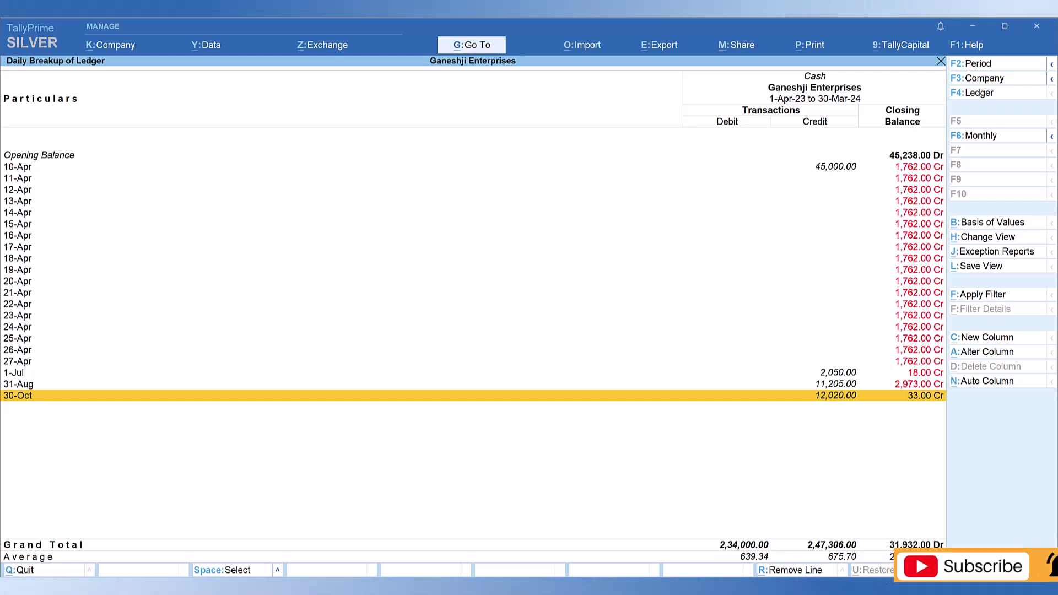
{"action": "key", "text": "Escape"}
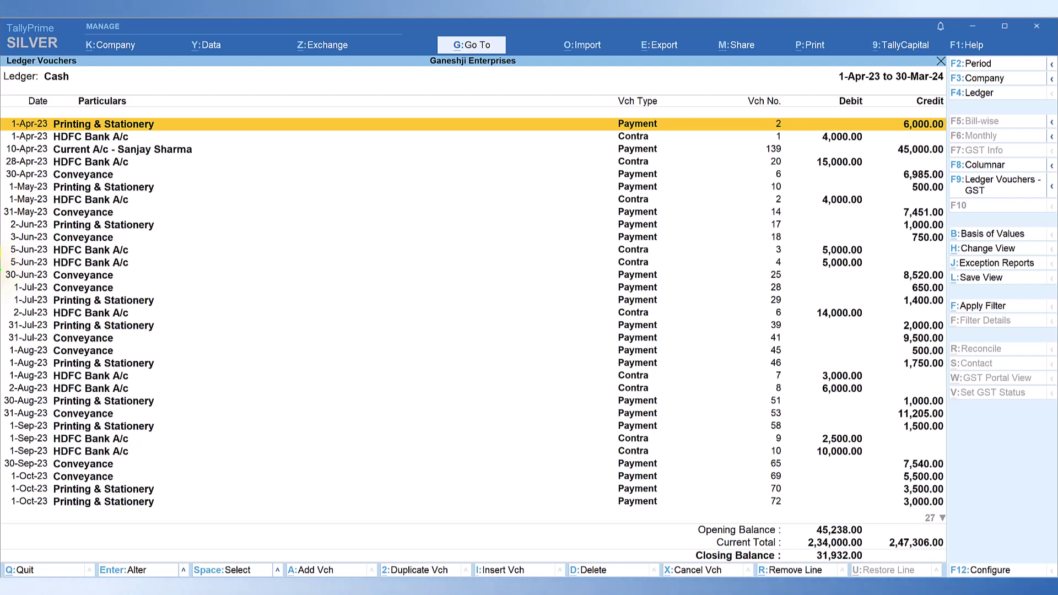
- Change the Cash ledger voucher period to 1-Apr-23 to 30-Sep-23
{"action": "key", "text": "F2"}
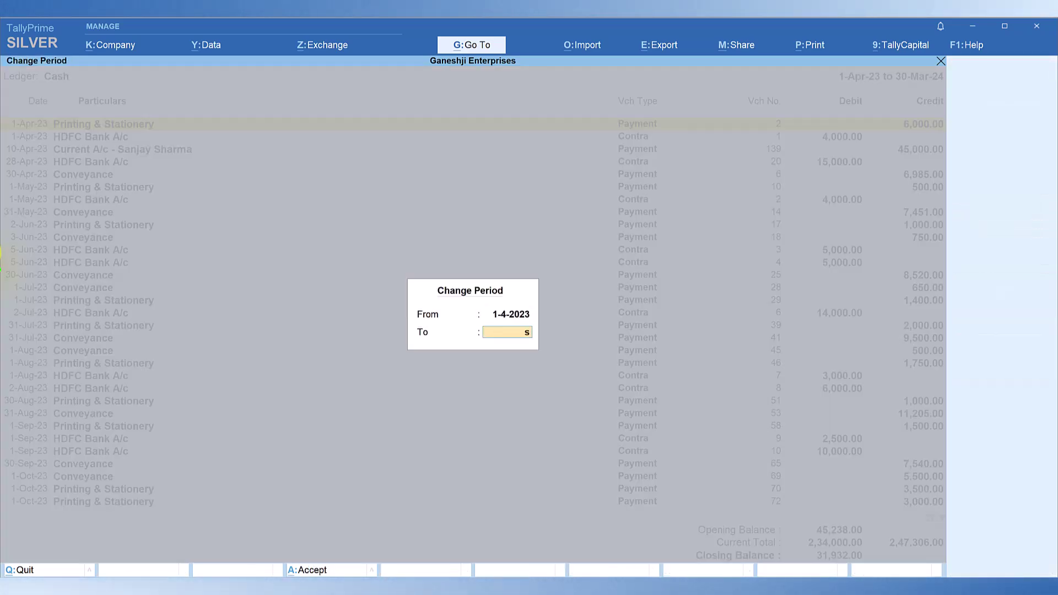
{"action": "type", "text": "s"}
{"action": "key", "text": "Return"}
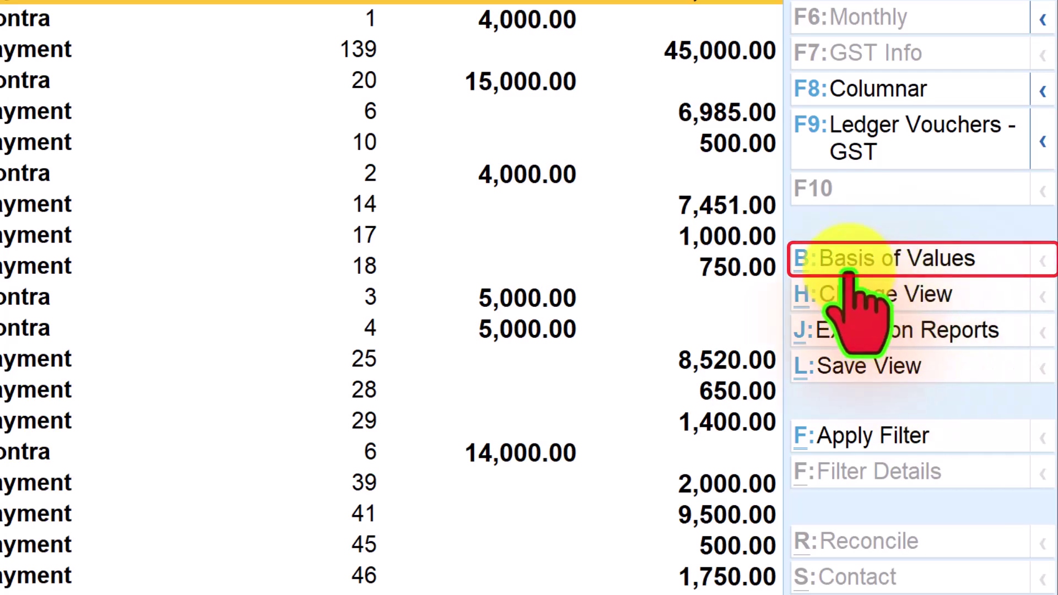
- Set Type of Voucher entries to Credit Entries Only in the Cash ledger's Basis of Values
{"action": "left_click", "coordinate": [896, 254]}
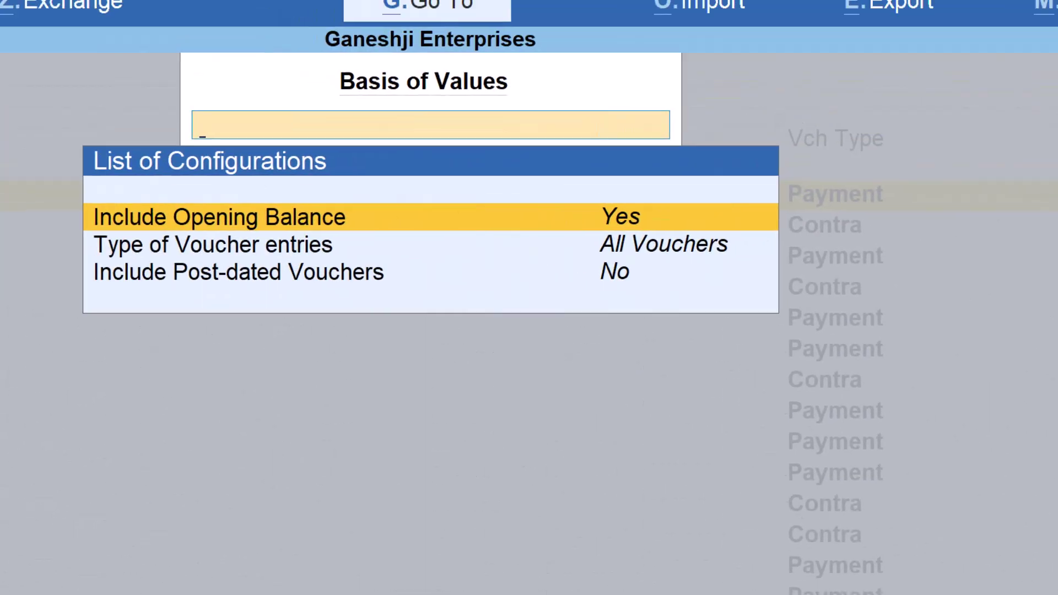
{"action": "left_click", "coordinate": [205, 263]}
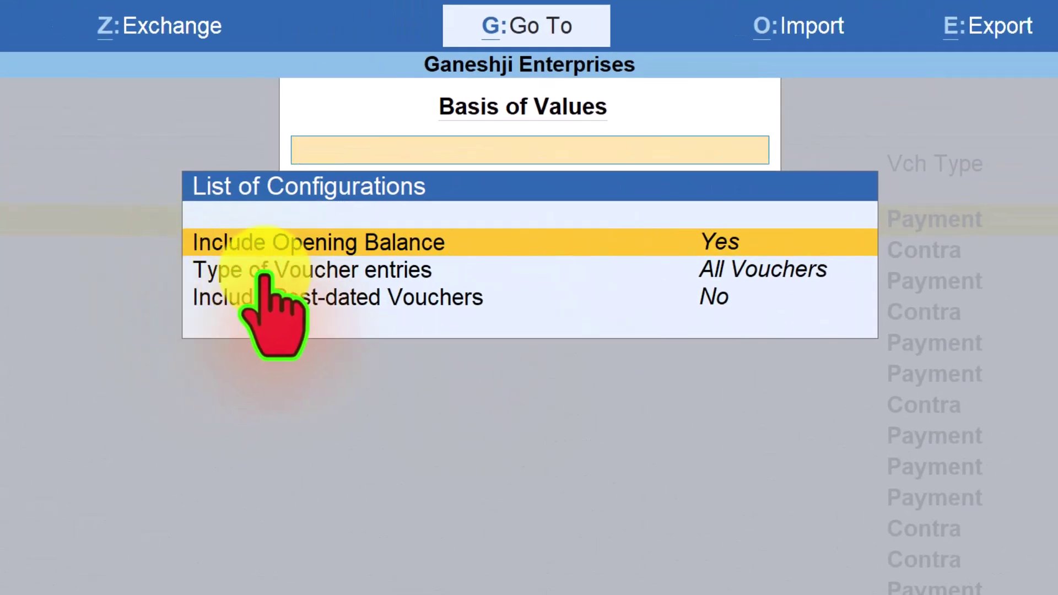
{"action": "left_click", "coordinate": [755, 277]}
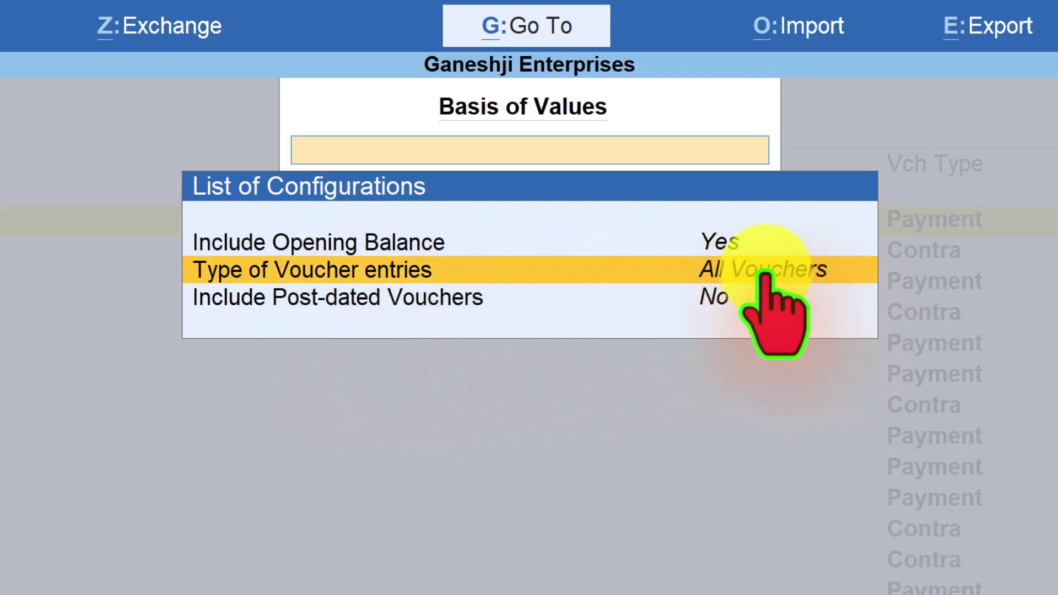
{"action": "left_click", "coordinate": [768, 275]}
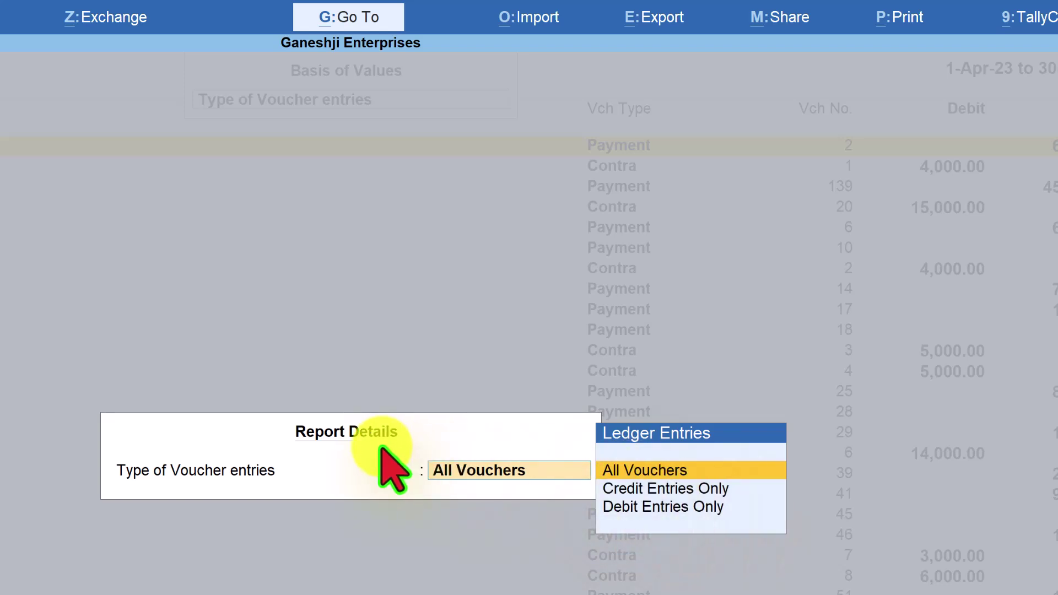
{"action": "left_click", "coordinate": [674, 490]}
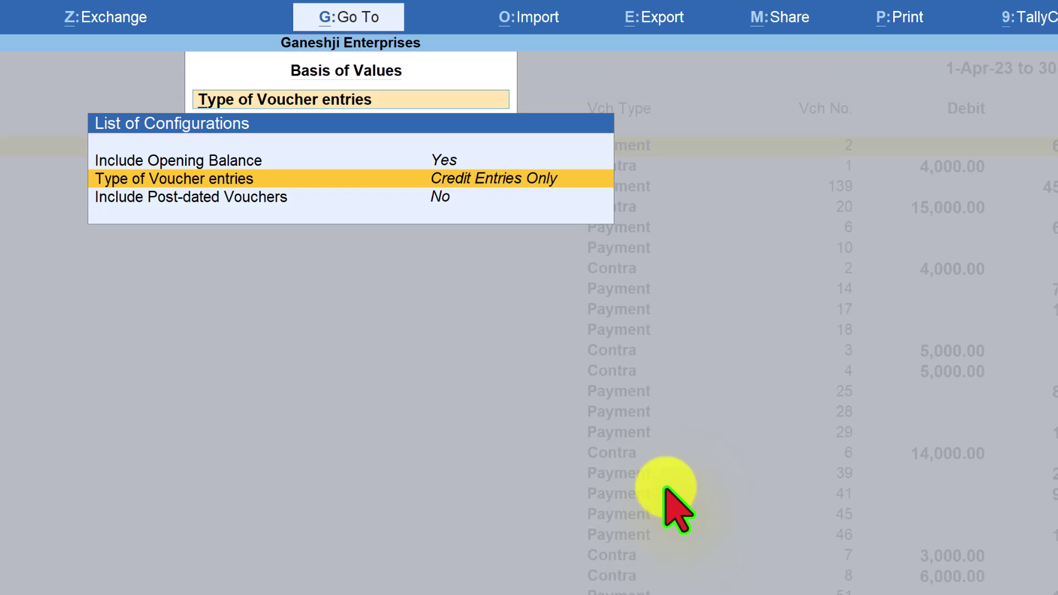
{"action": "key", "text": "ctrl+a"}
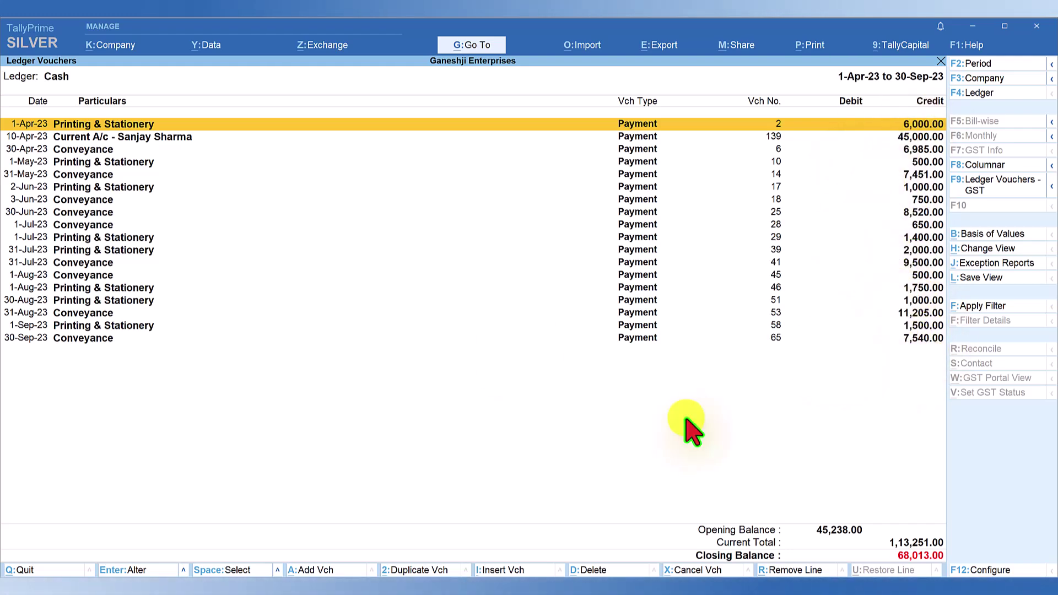
- Change the Cash ledger's Type of Voucher entries to Debit Entries Only in the Basis of Values
{"action": "left_click", "coordinate": [991, 234]}
{"action": "key", "text": "Down"}
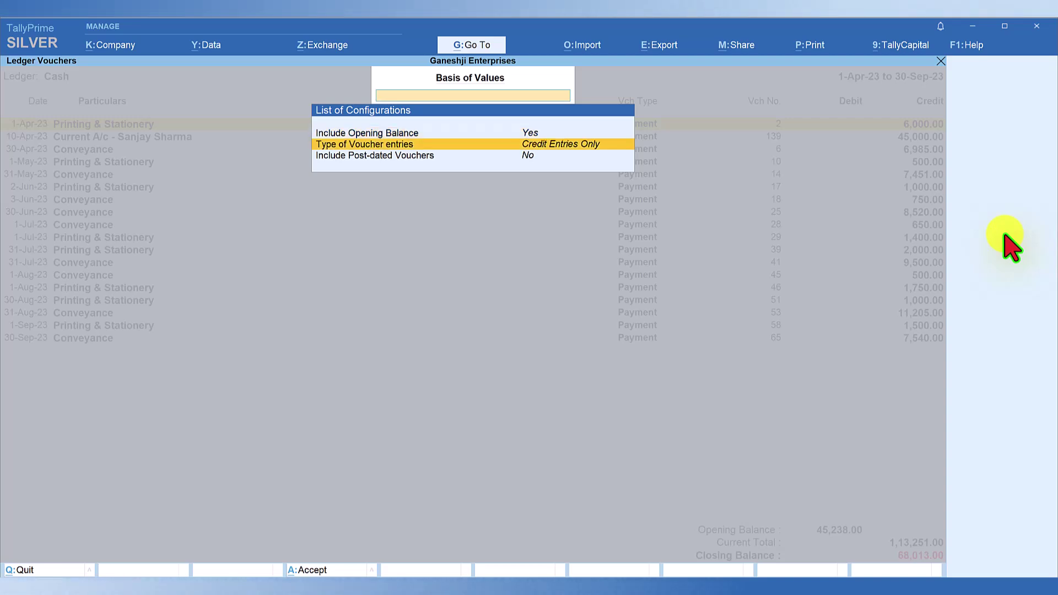
{"action": "key", "text": "Return"}
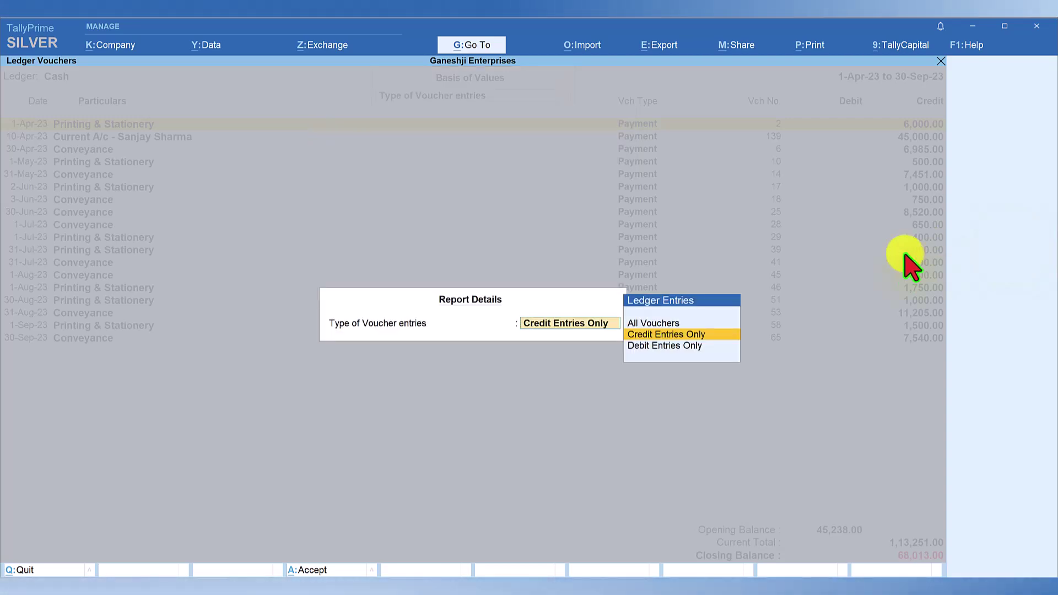
{"action": "left_click", "coordinate": [681, 346]}
{"action": "key", "text": "ctrl+a"}
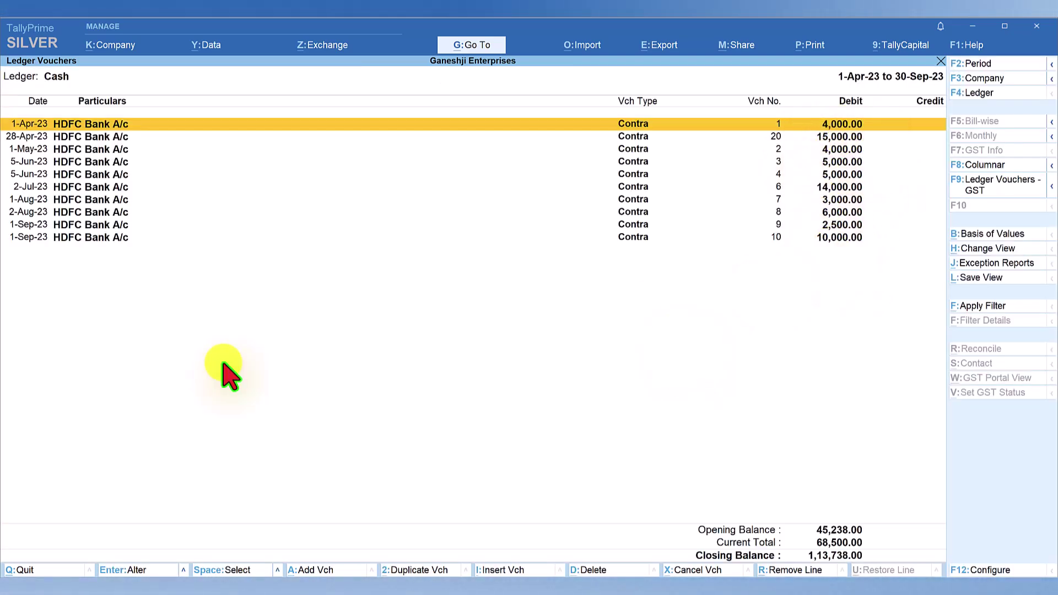
- Return to the Cash/Bank closing summary and open the March vouchers of HDFC Bank A/c
{"action": "key", "text": "Escape"}
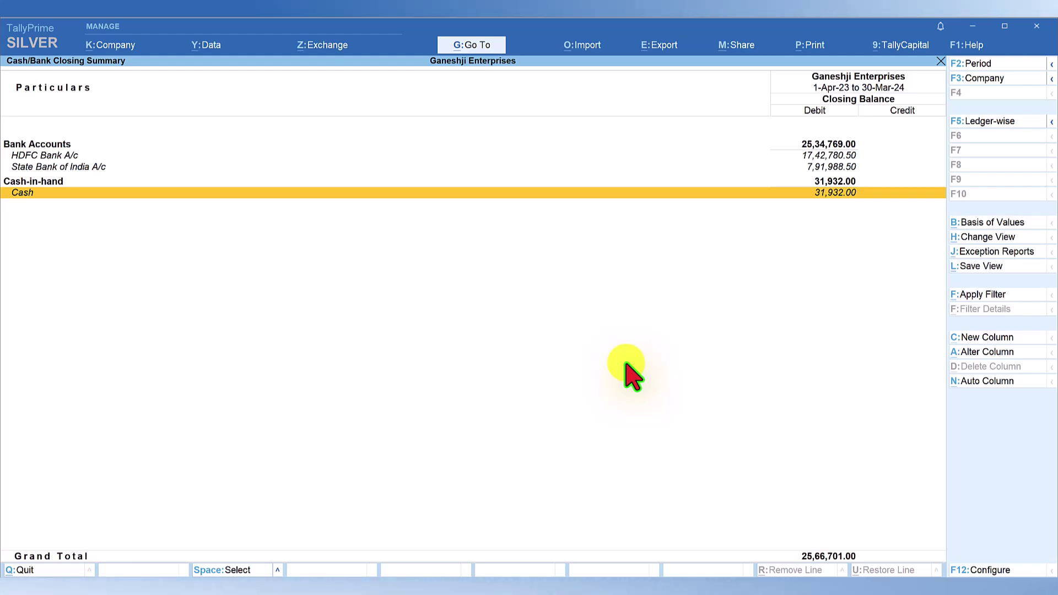
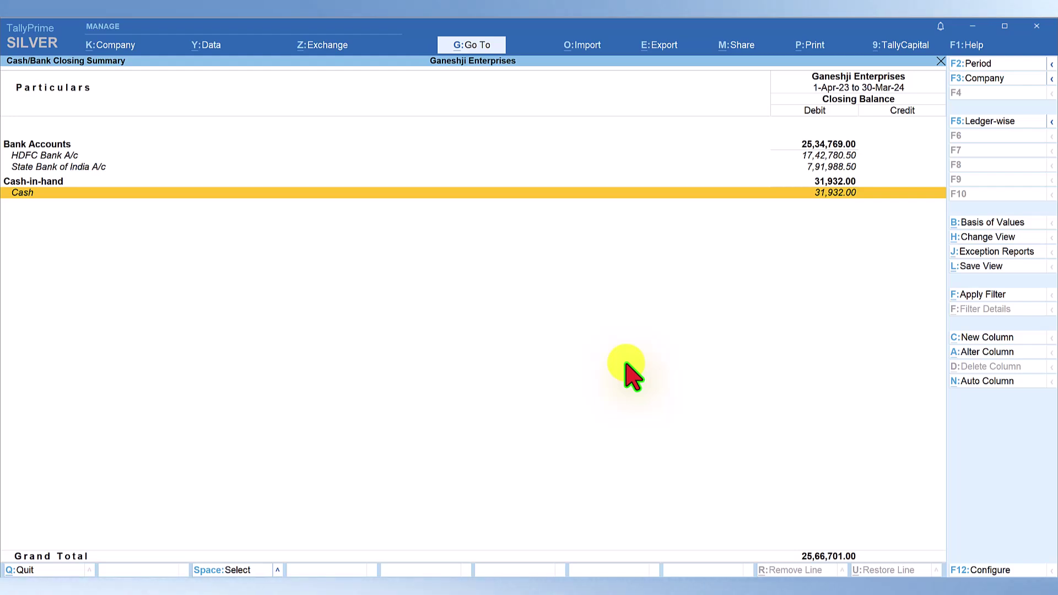
{"action": "key", "text": "Up"}
{"action": "key", "text": "Up"}
{"action": "key", "text": "Up"}
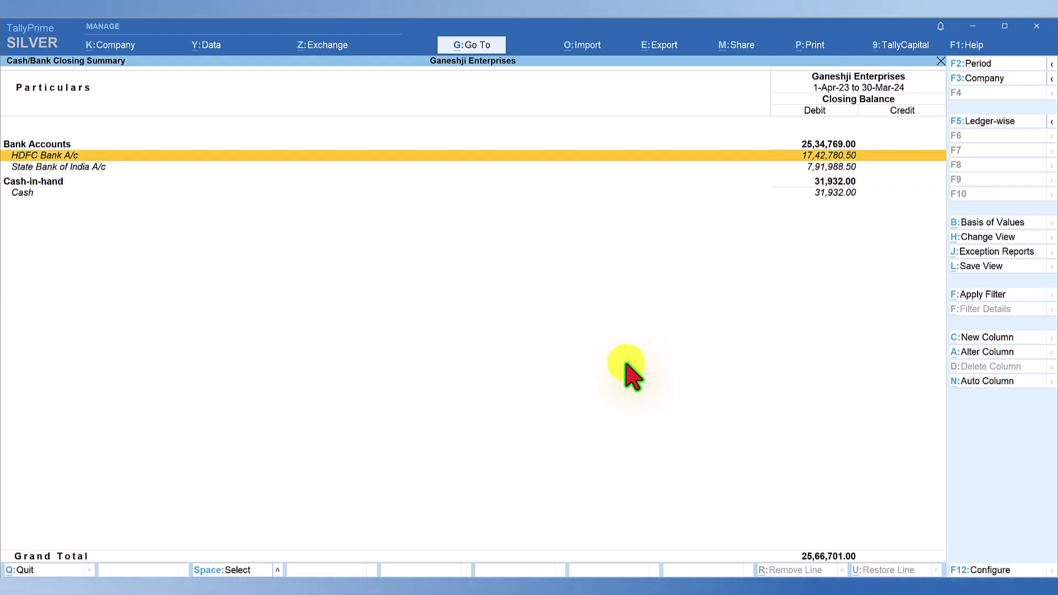
{"action": "key", "text": "Return"}
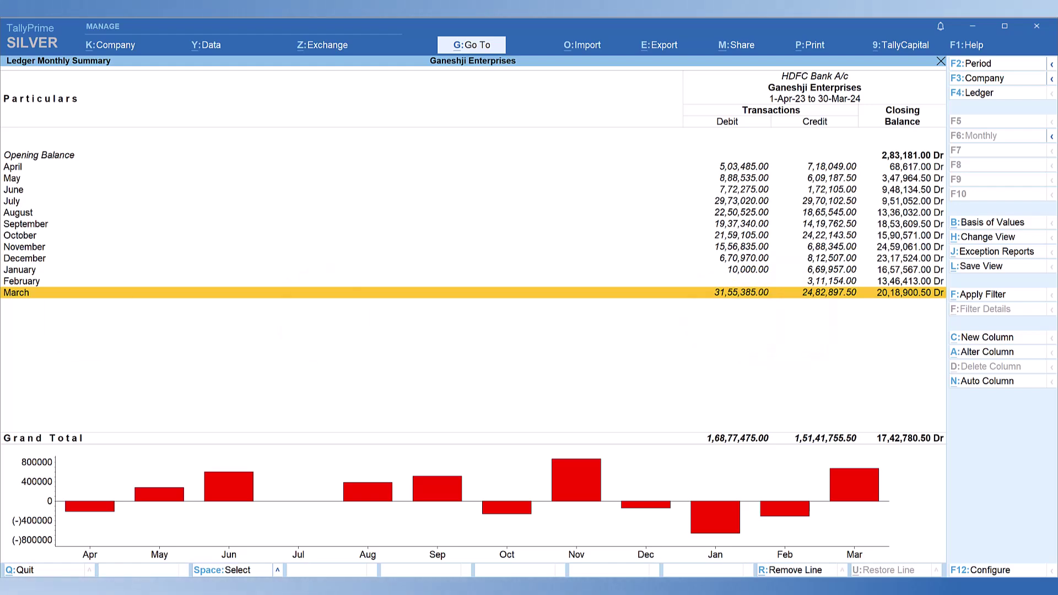
{"action": "key", "text": "Return"}
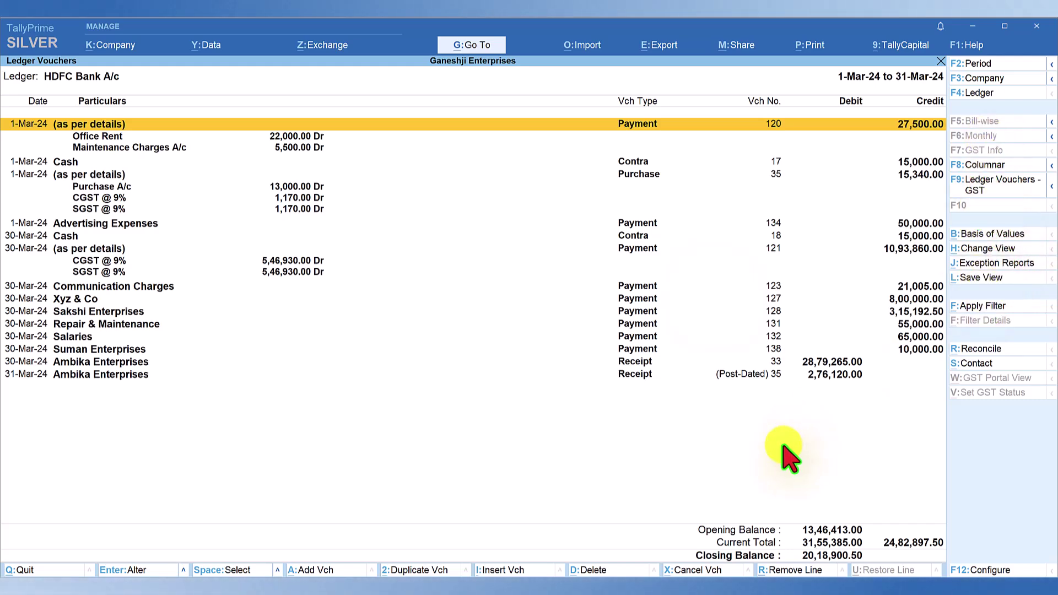
- View the Movement Analysis of HDFC Bank A/c for March and return to the ledger vouchers
{"action": "left_click", "coordinate": [1036, 248]}
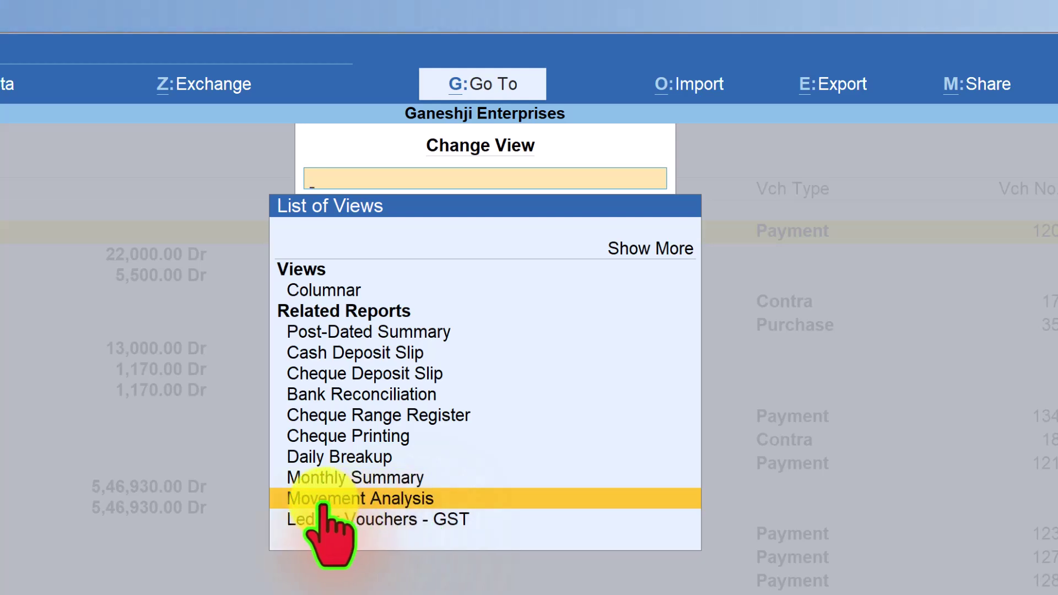
{"action": "left_click", "coordinate": [390, 497]}
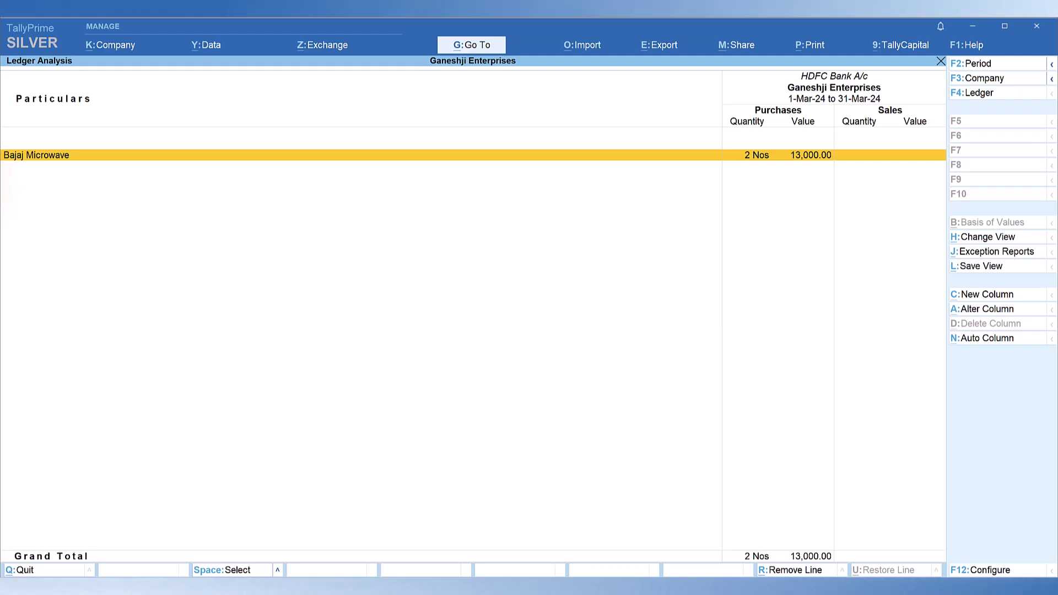
{"action": "key", "text": "Escape"}
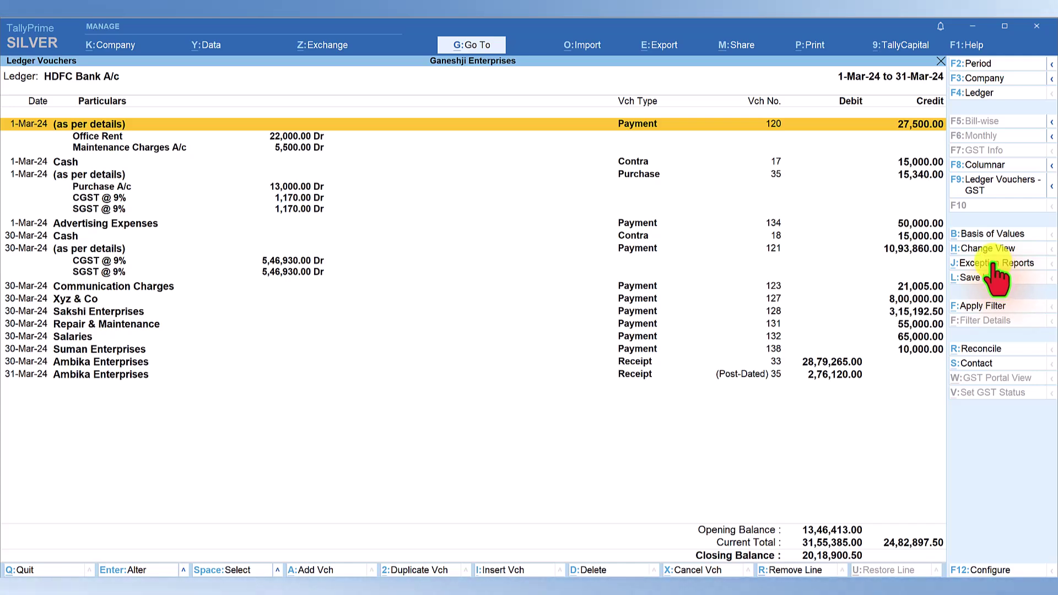
- View the Post-Dated Vouchers exception report and return to the HDFC Bank A/c vouchers
{"action": "left_click", "coordinate": [995, 263]}
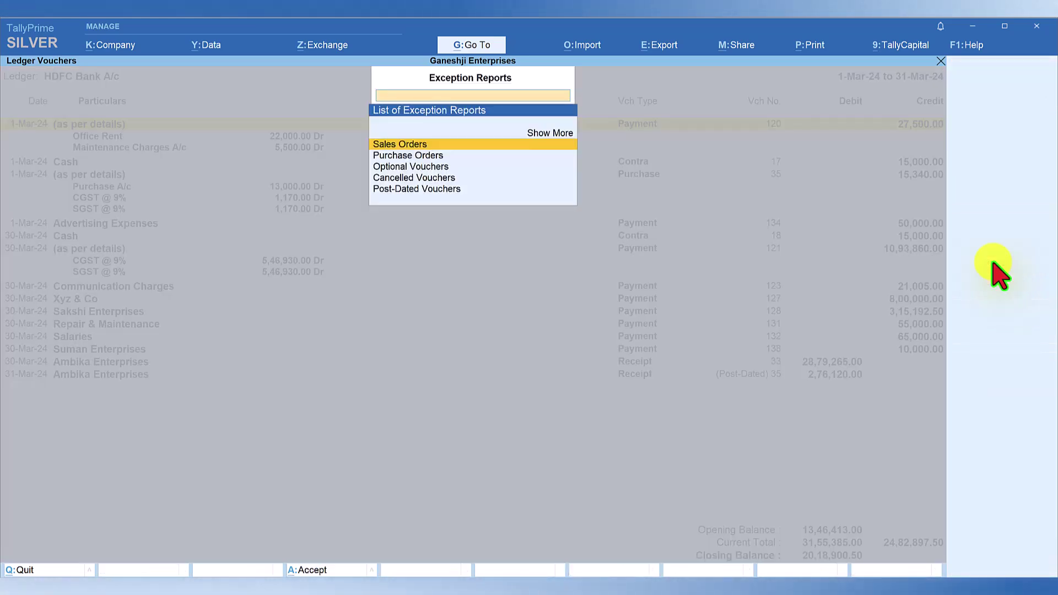
{"action": "left_click", "coordinate": [439, 190]}
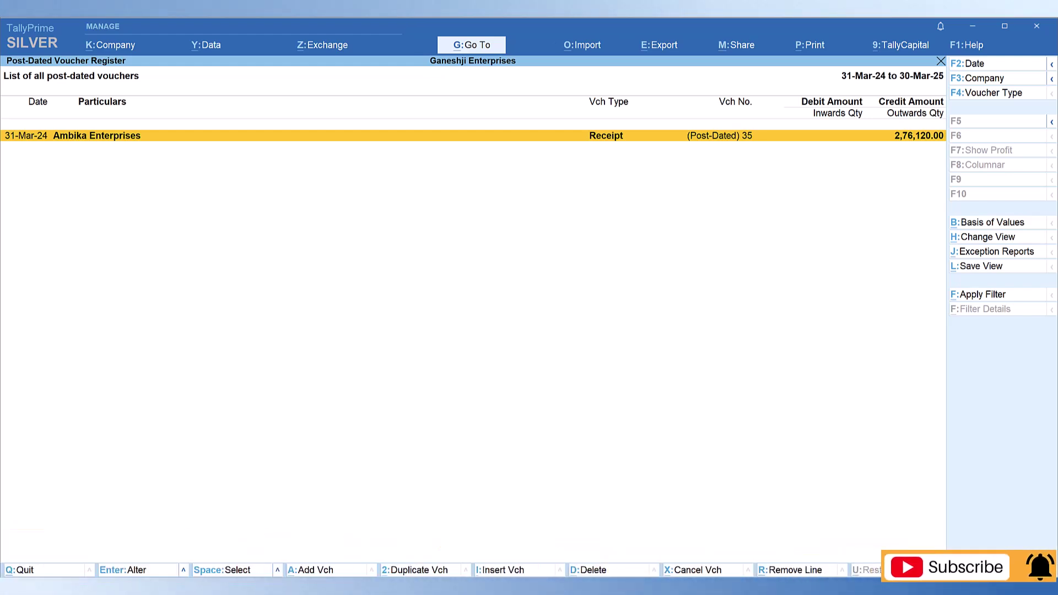
{"action": "key", "text": "Escape"}
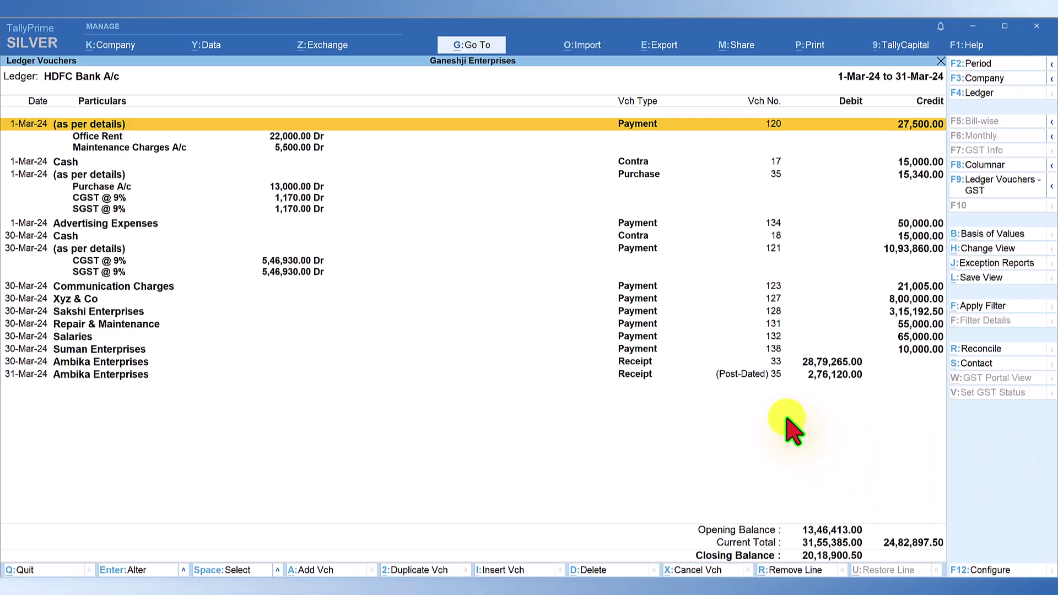
- View the Post-Dated Summary of HDFC Bank A/c, open its March transactions, and return to the ledger vouchers
{"action": "left_click", "coordinate": [988, 249]}
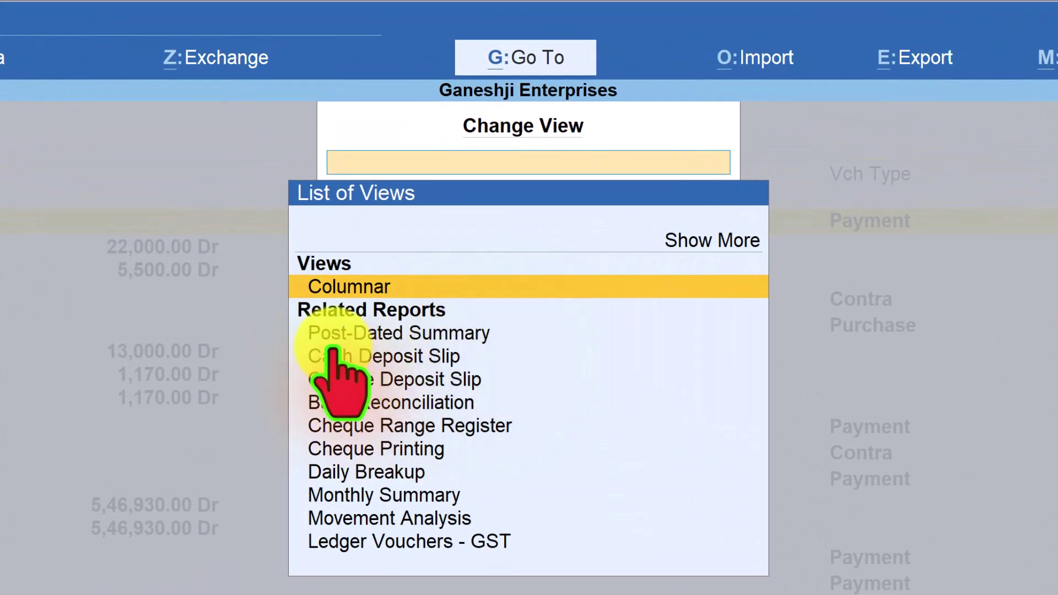
{"action": "left_click", "coordinate": [442, 333]}
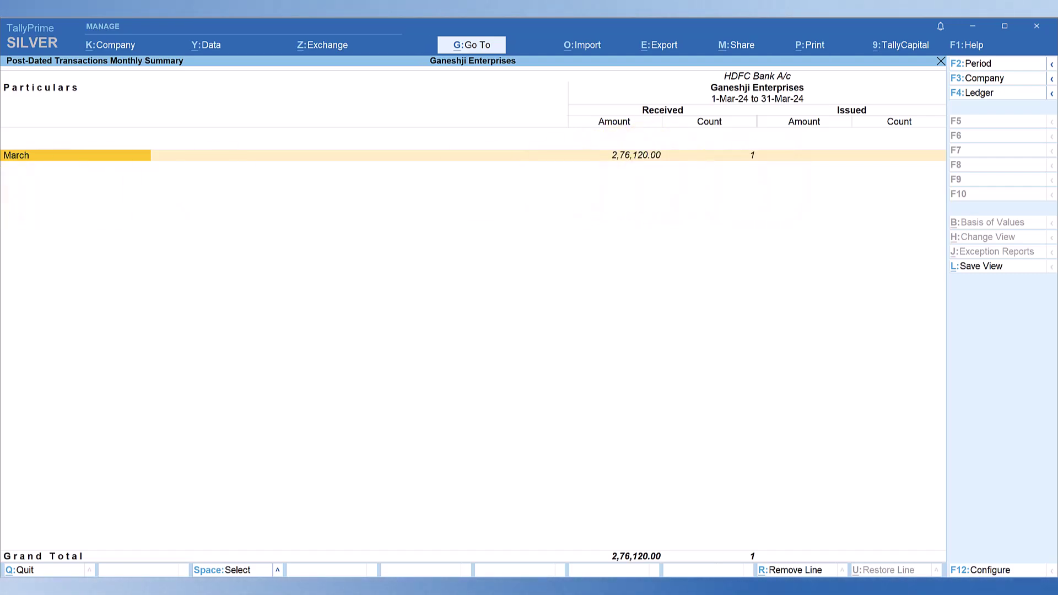
{"action": "key", "text": "Return"}
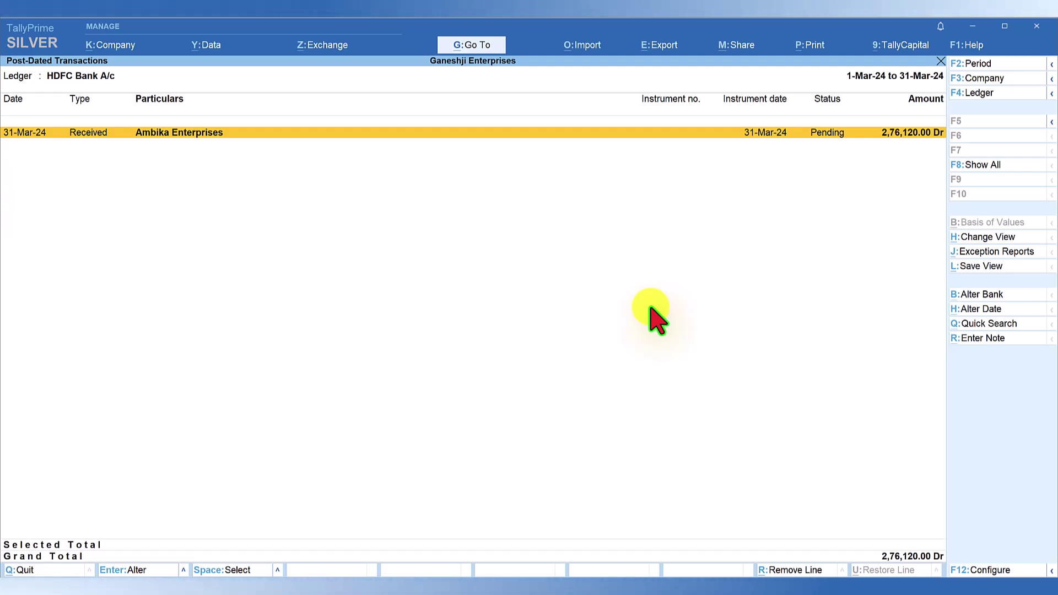
{"action": "key", "text": "Escape"}
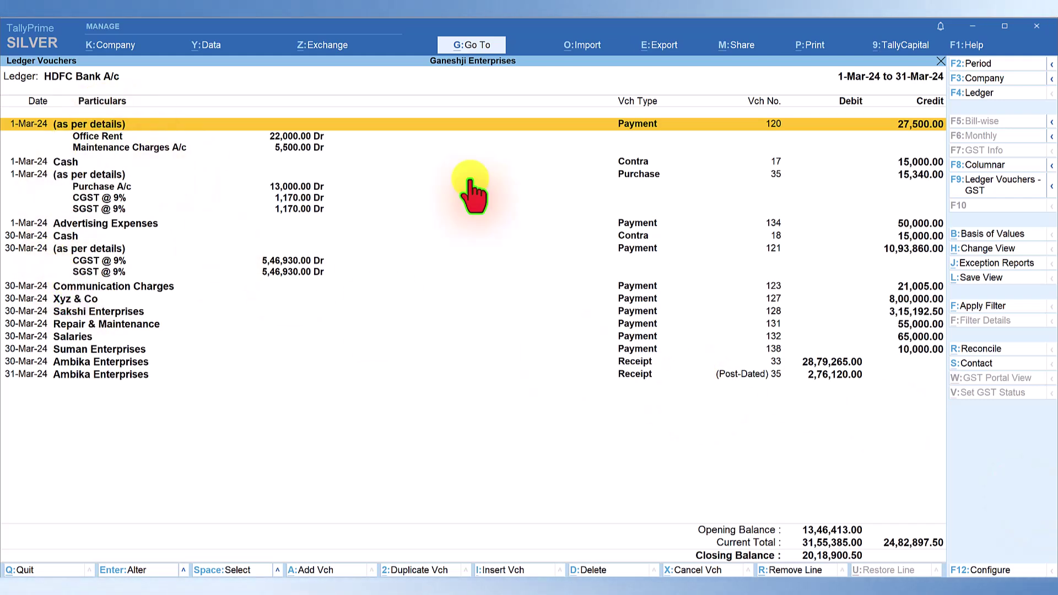
- Show the HDFC Bank A/c vouchers in Columnar view with the existing column options, and switch back to the Vouchers view
{"action": "left_click", "coordinate": [987, 164]}
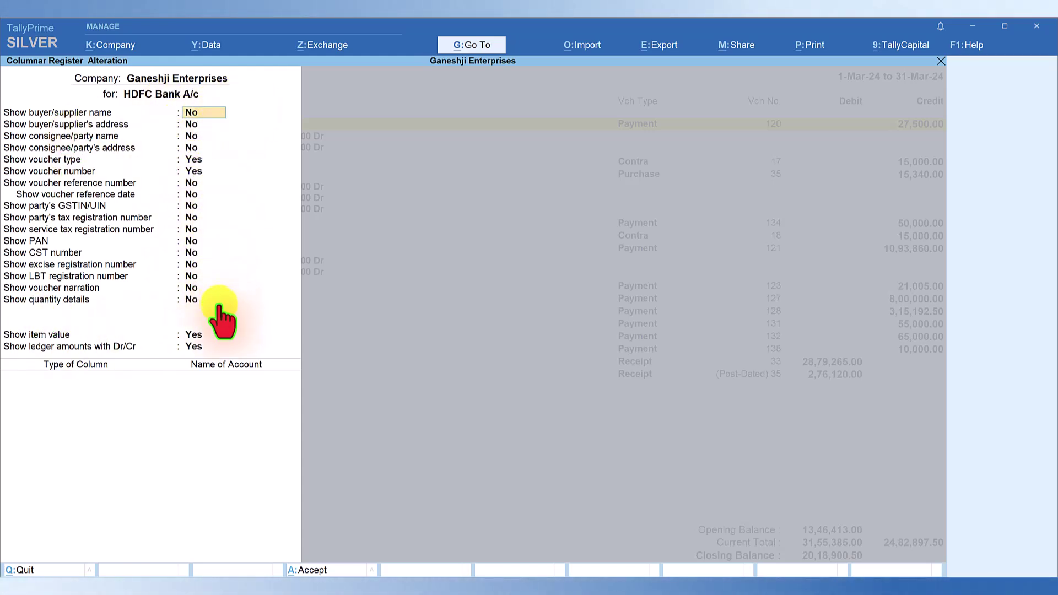
{"action": "key", "text": "ctrl+a"}
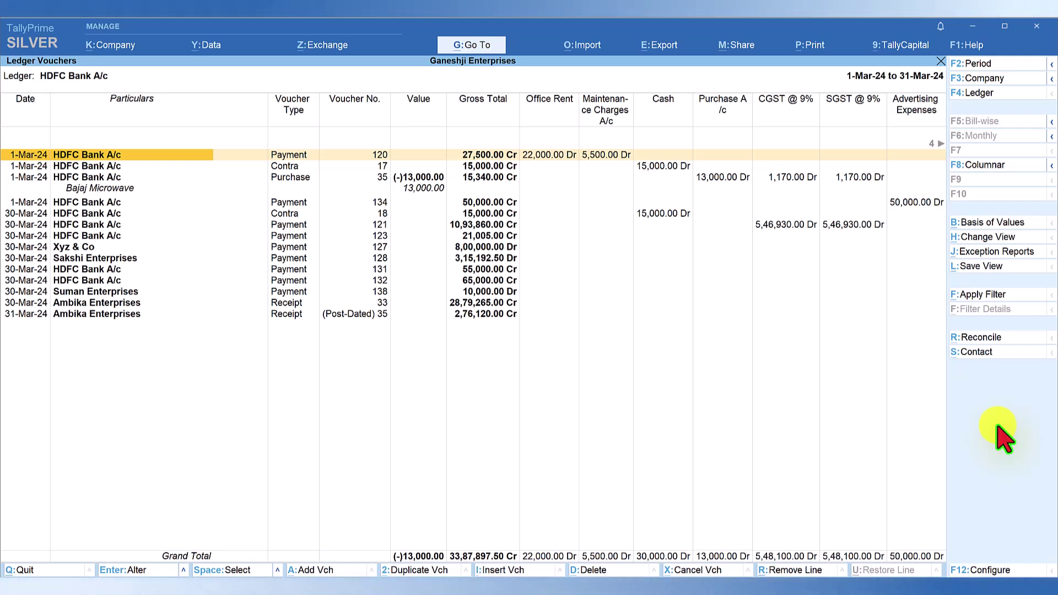
{"action": "left_click", "coordinate": [984, 238]}
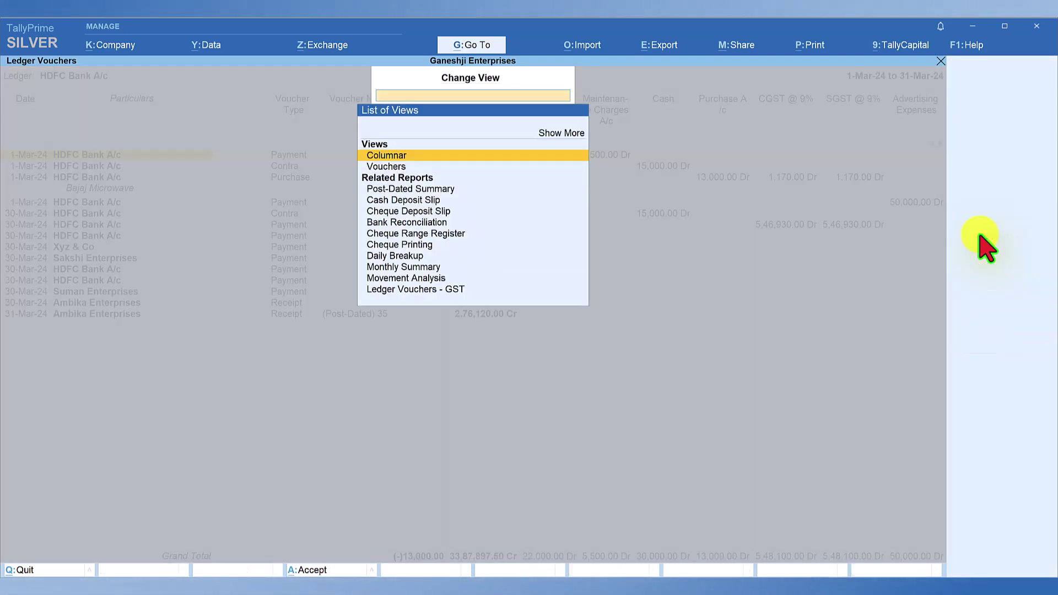
{"action": "left_click", "coordinate": [396, 166]}
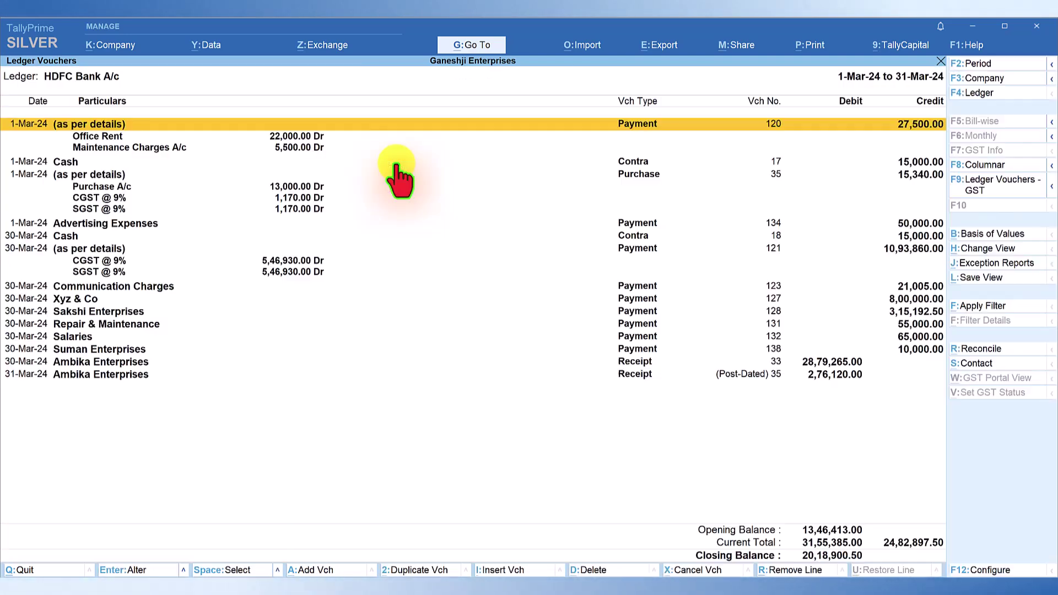